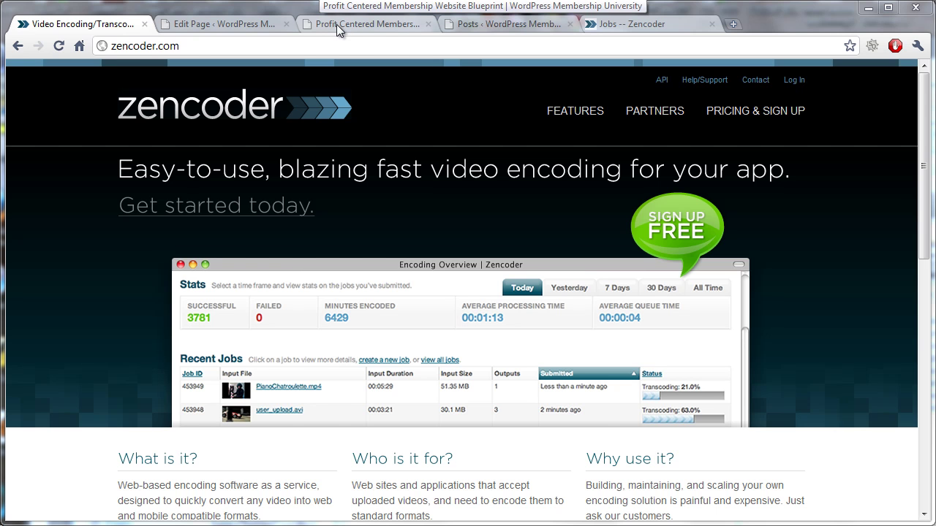
Step: Review the live blueprint page's free-access email signup field, scrolling down and back up
left_click(337, 24)
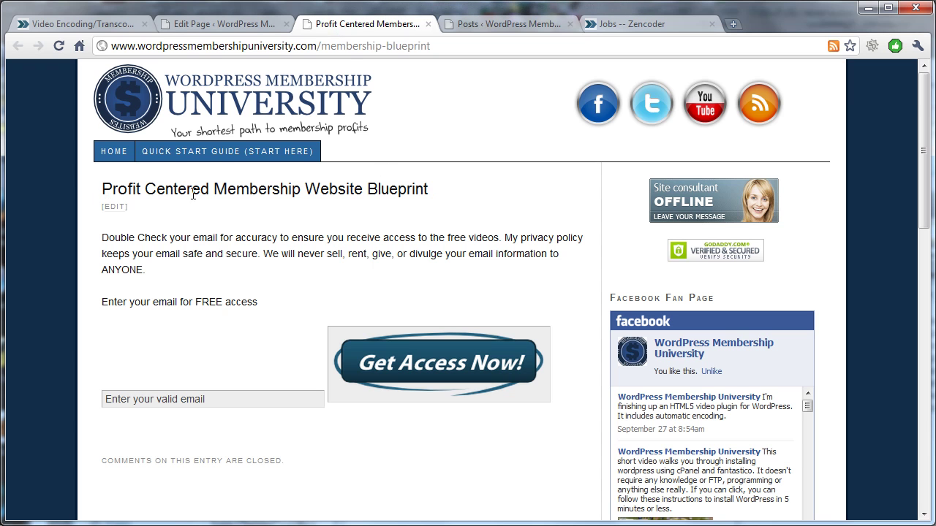
left_click(185, 405)
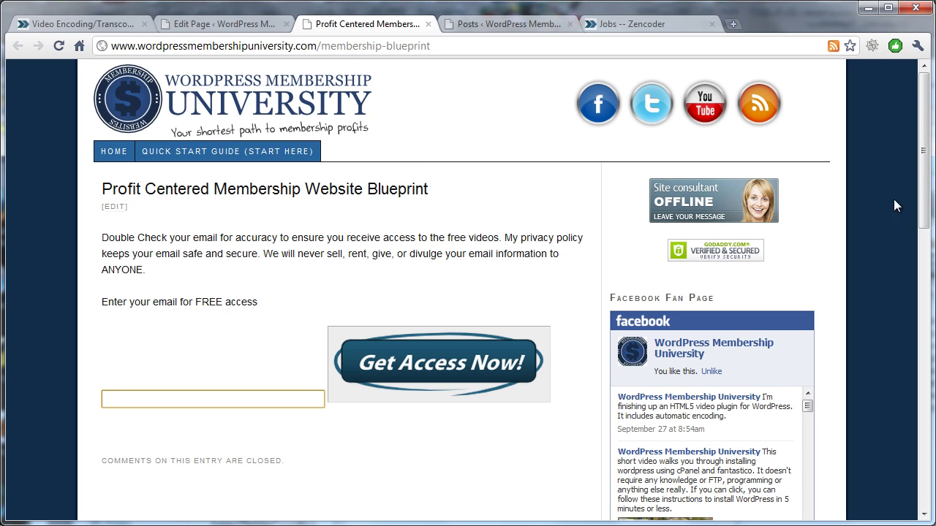
left_click_drag(922, 156, 924, 238)
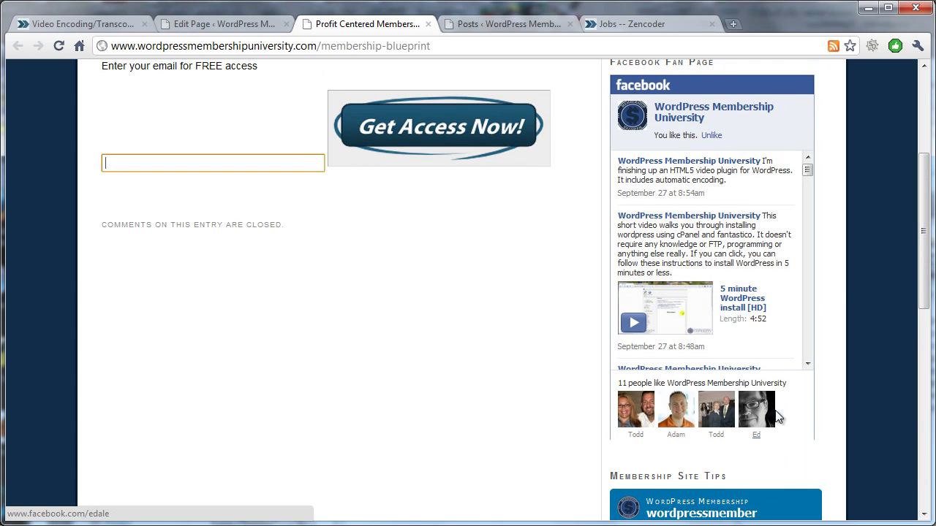
left_click_drag(925, 215, 928, 124)
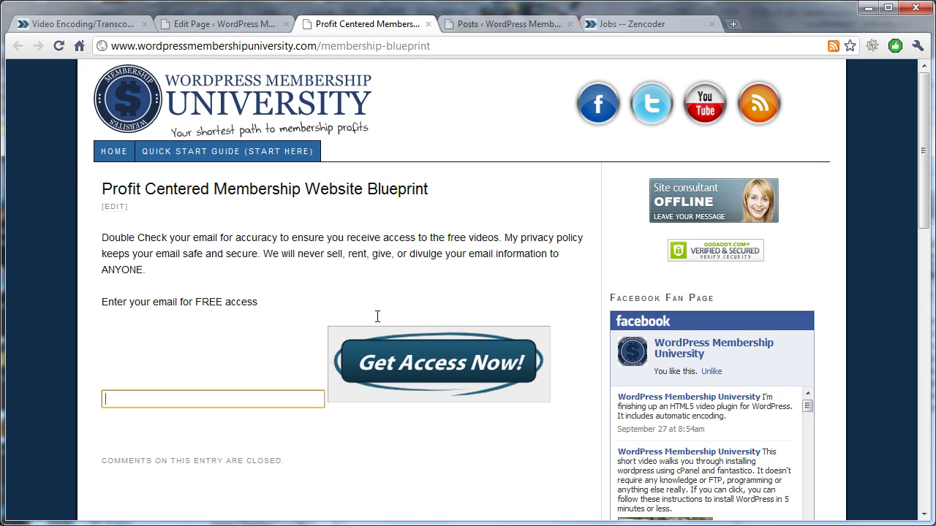
Step: Switch the blueprint page's template to HTML5 Squeeze Page and update the page
left_click(229, 25)
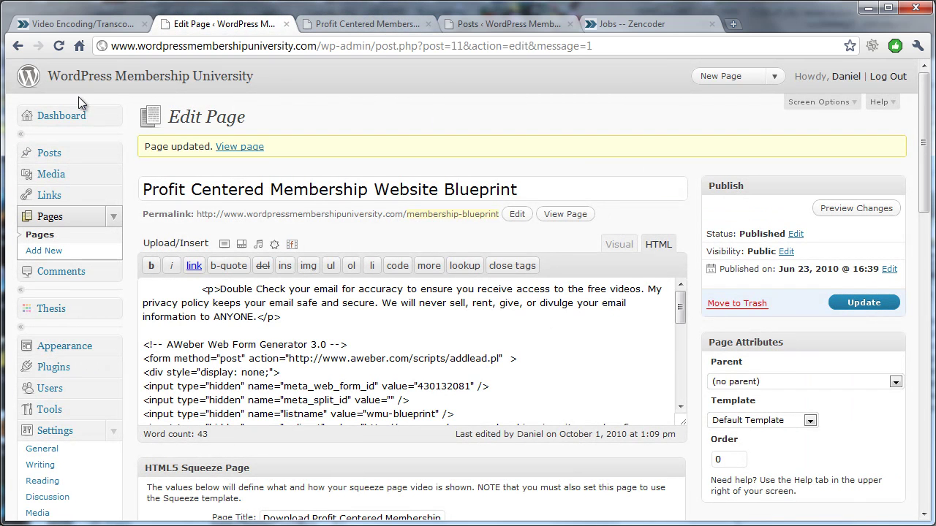
left_click_drag(926, 166, 928, 286)
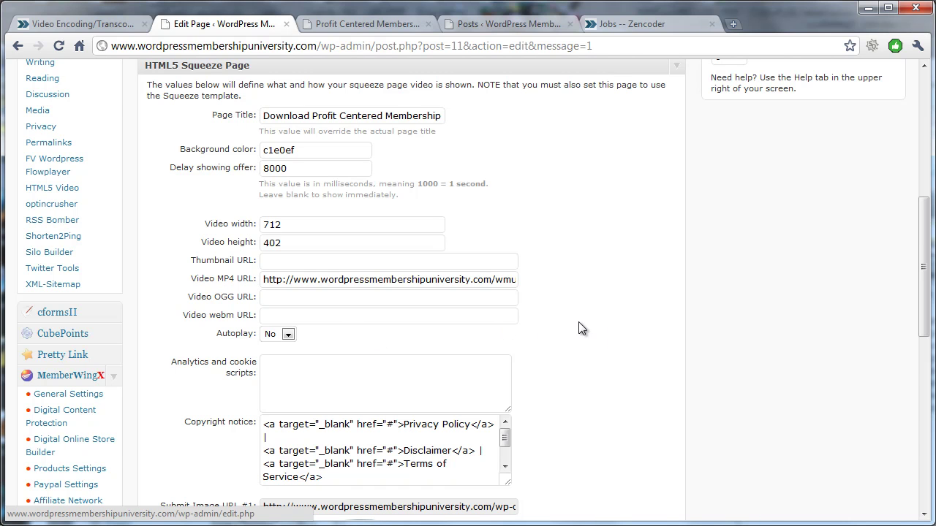
scroll(565, 342, "up", 5)
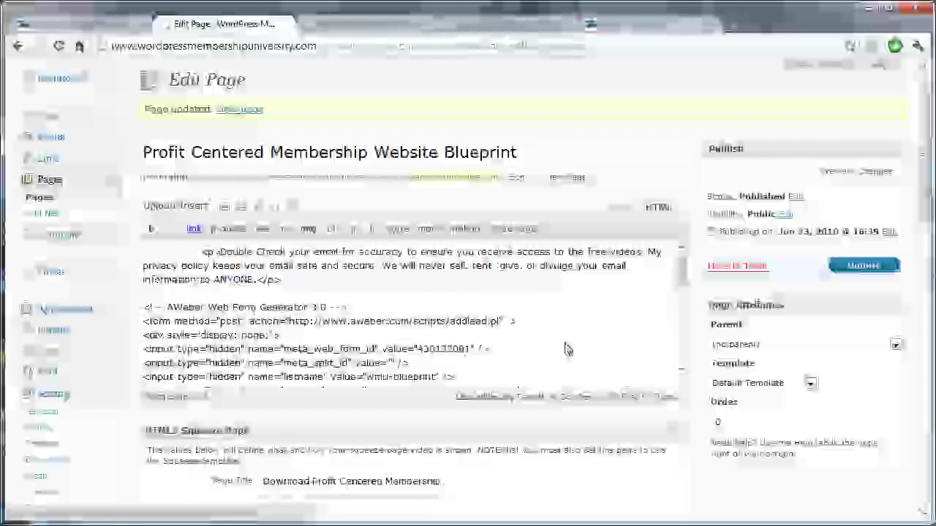
left_click(779, 383)
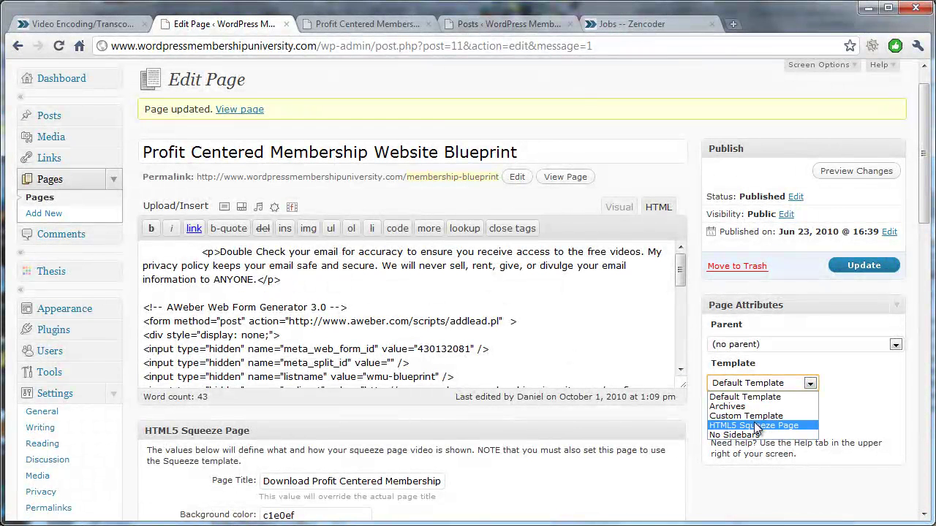
left_click(752, 425)
left_click(855, 267)
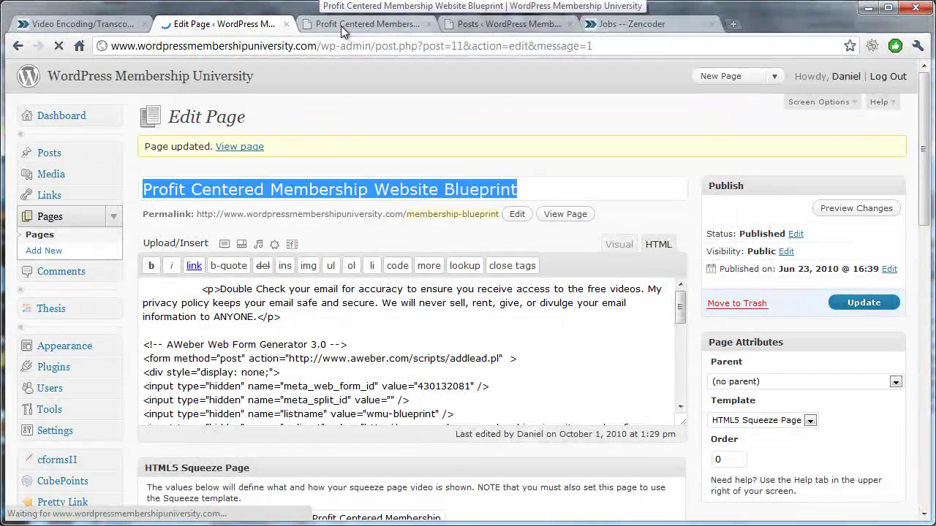
Step: Reload the live page to check the squeeze layout with its 05:21 video, then return to the editor
left_click(341, 26)
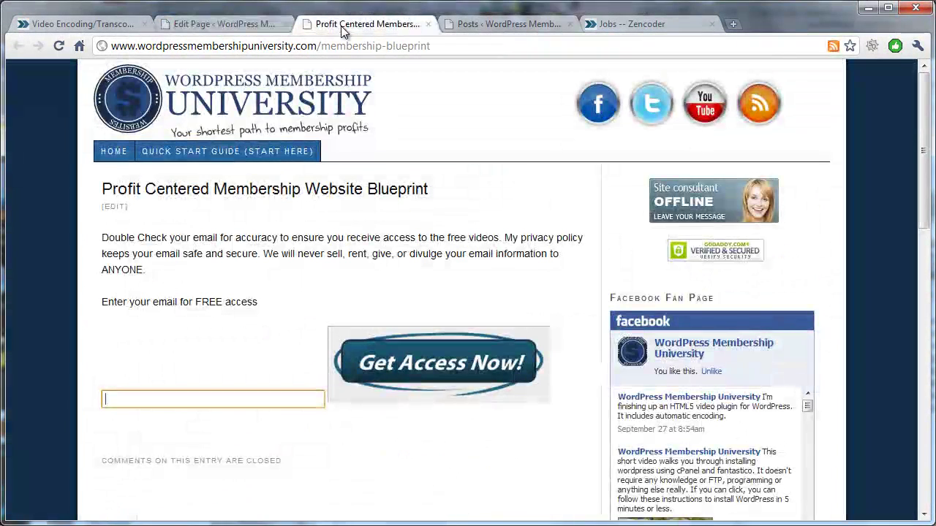
left_click(58, 46)
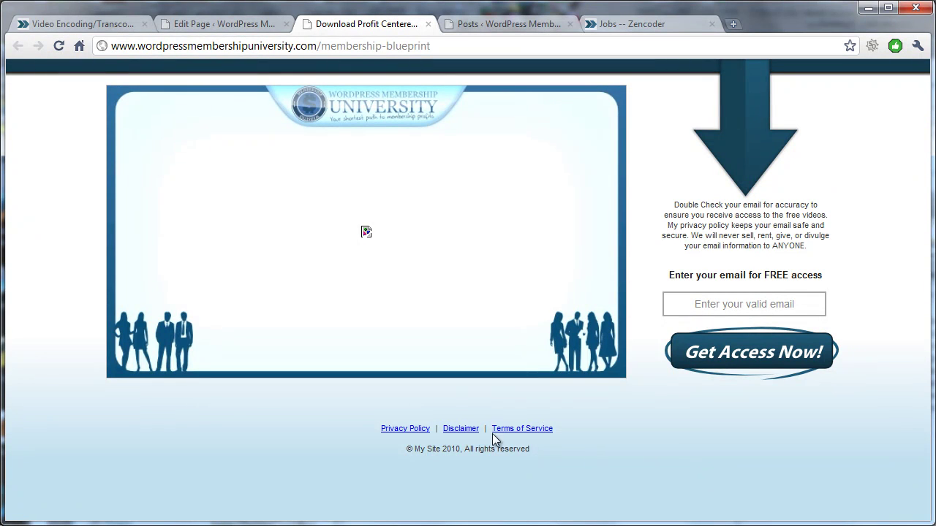
mouse_move(380, 350)
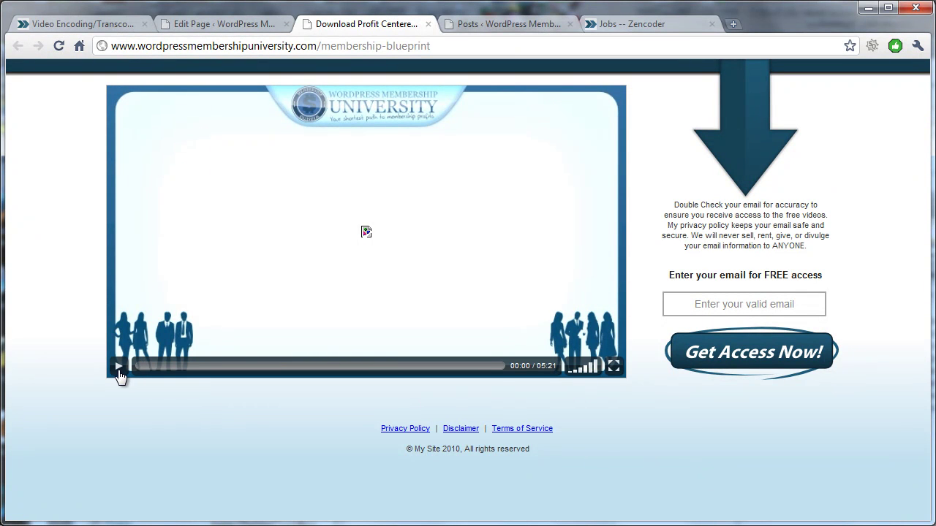
left_click(202, 31)
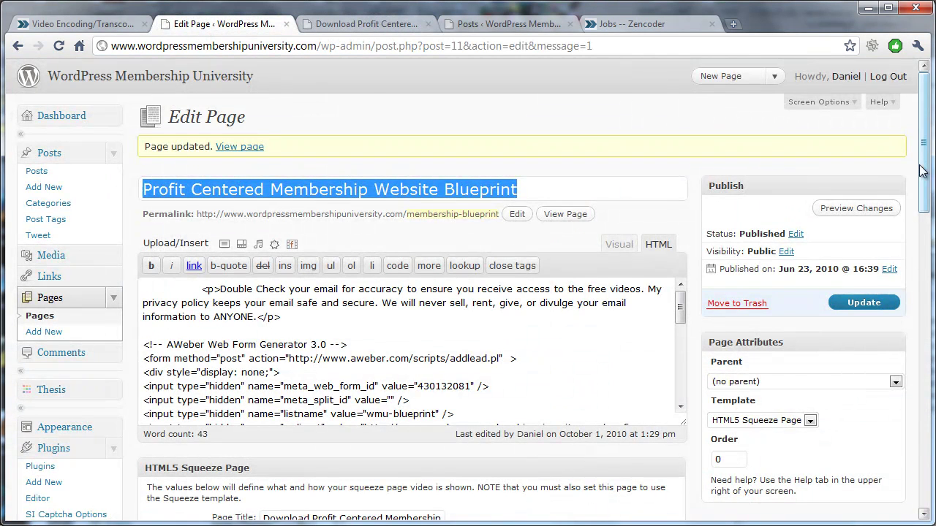
left_click_drag(925, 173, 927, 289)
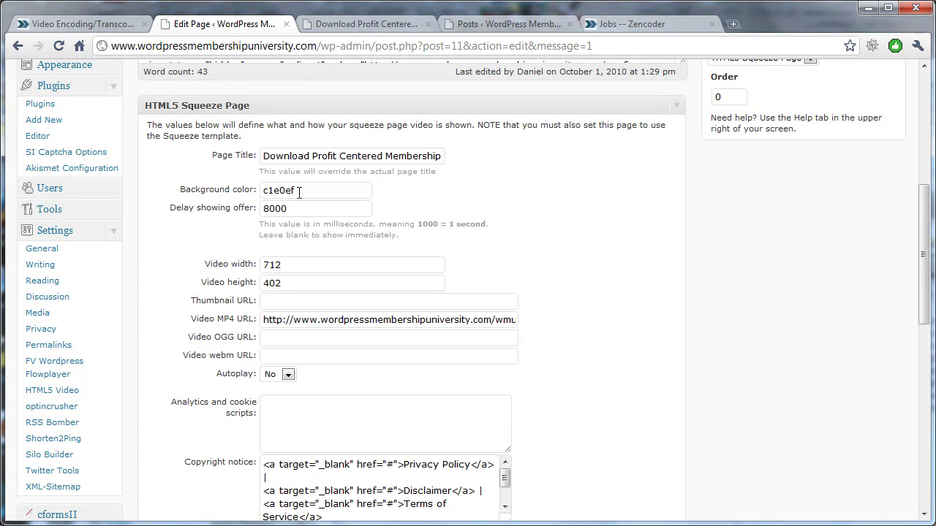
left_click(321, 23)
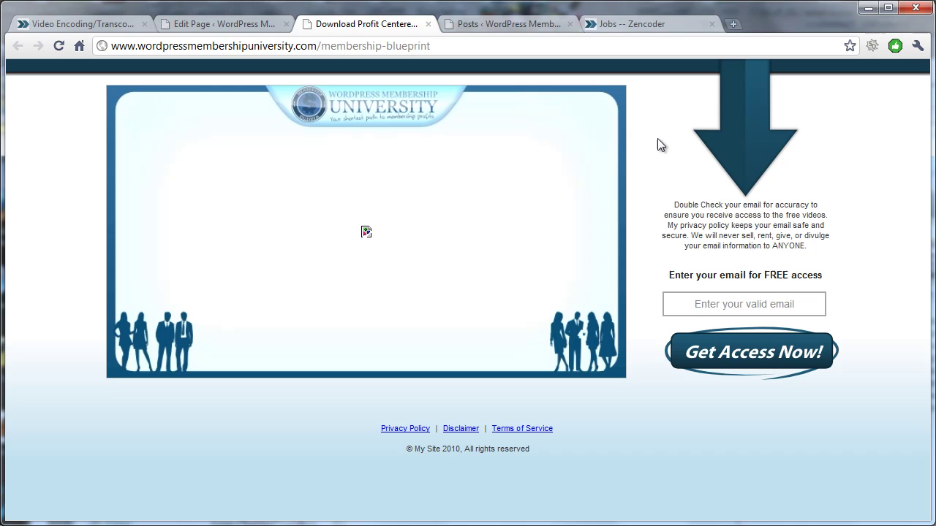
left_click(229, 27)
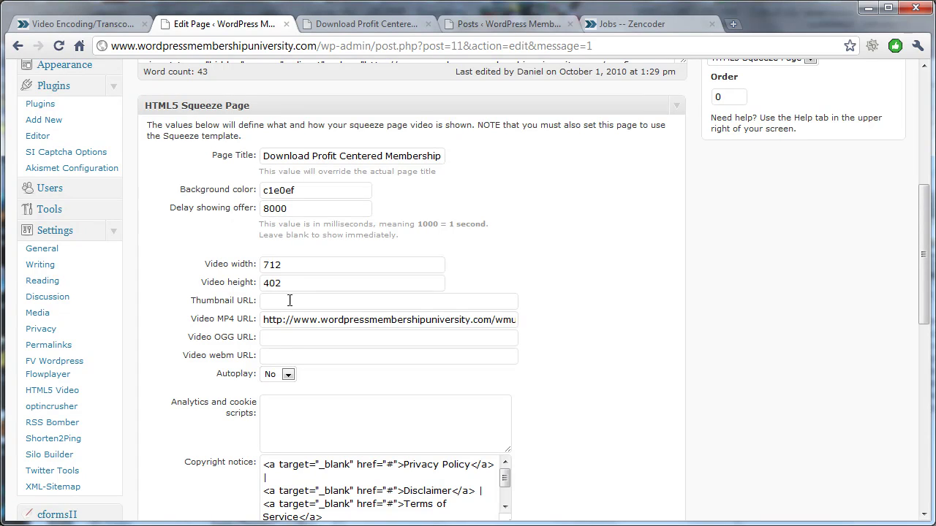
scroll(281, 314, "down", 1)
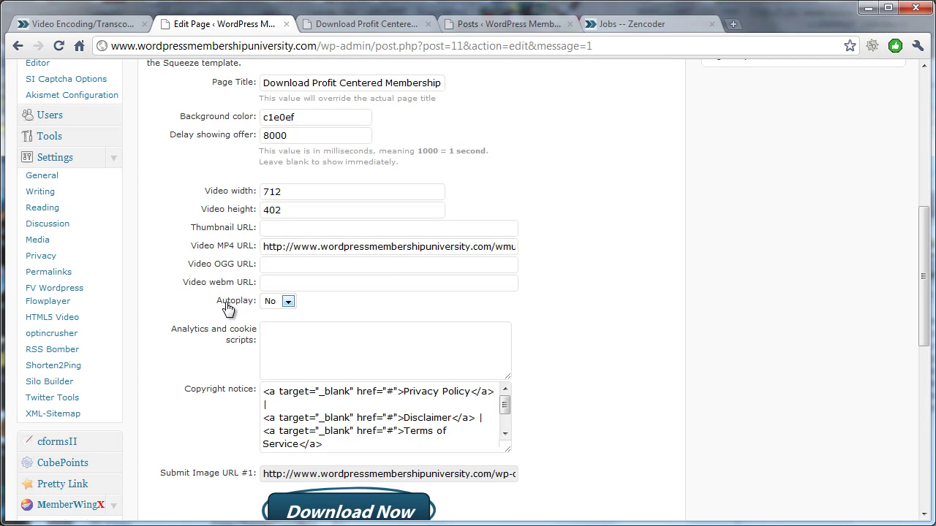
scroll(227, 309, "down", 1)
left_click(275, 229)
left_click(273, 233)
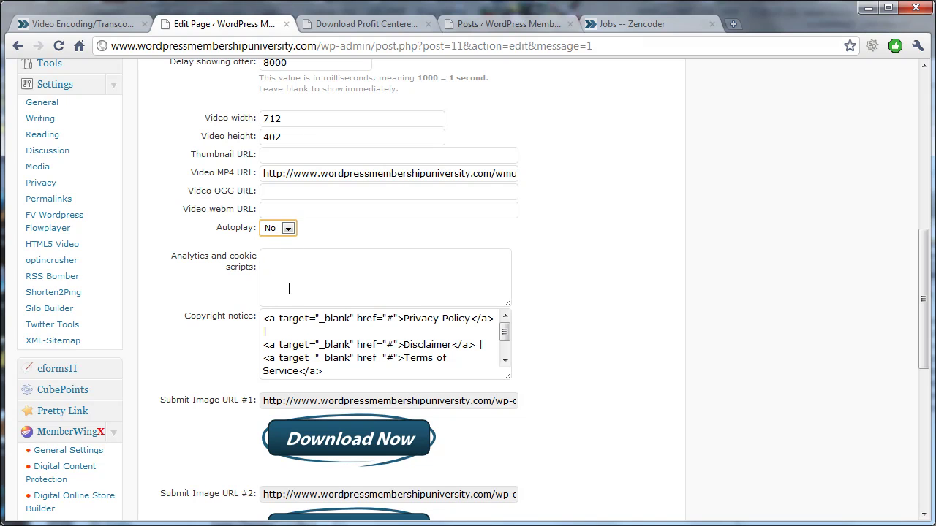
left_click(289, 288)
scroll(306, 281, "down", 1)
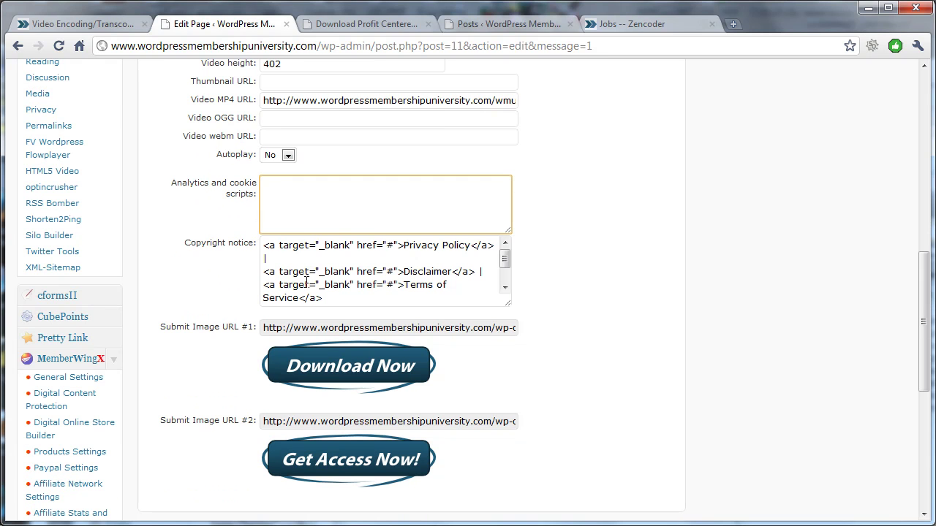
left_click(379, 329)
left_click(365, 421)
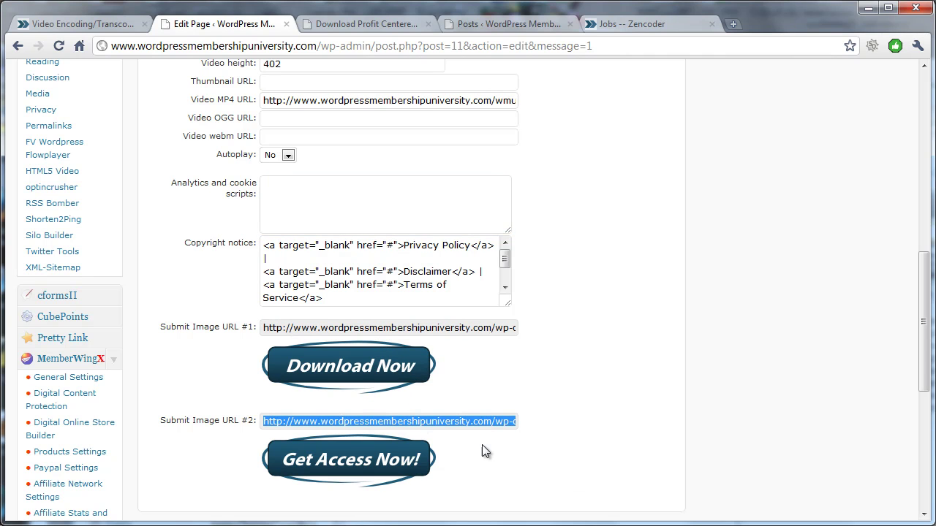
scroll(550, 450, "up", 6)
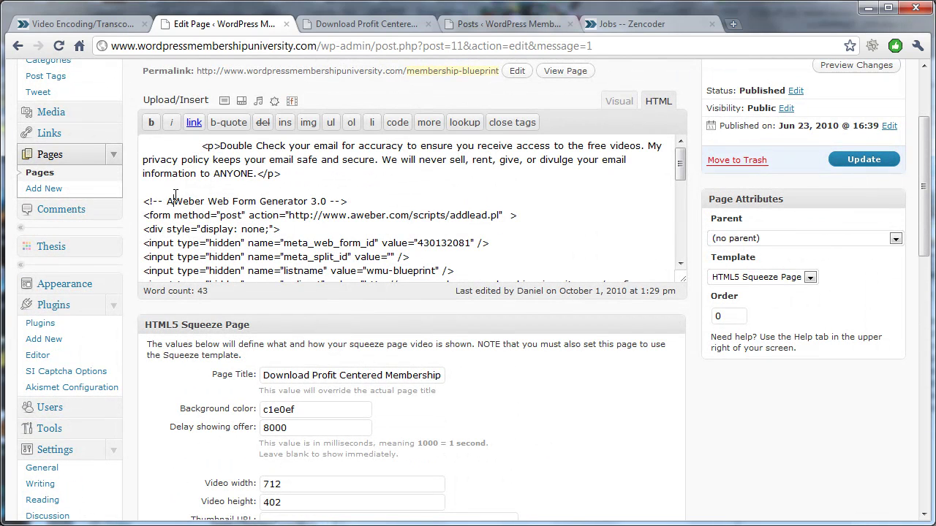
Step: Inspect the AWeber form code and its image submit input, then view the live squeeze page
double_click(181, 201)
left_click(412, 198)
left_click_drag(679, 161, 684, 239)
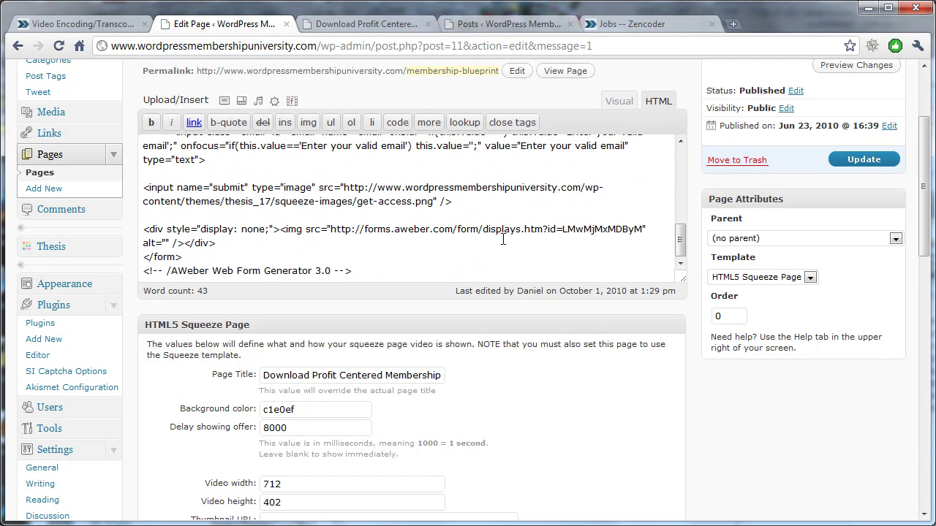
double_click(291, 189)
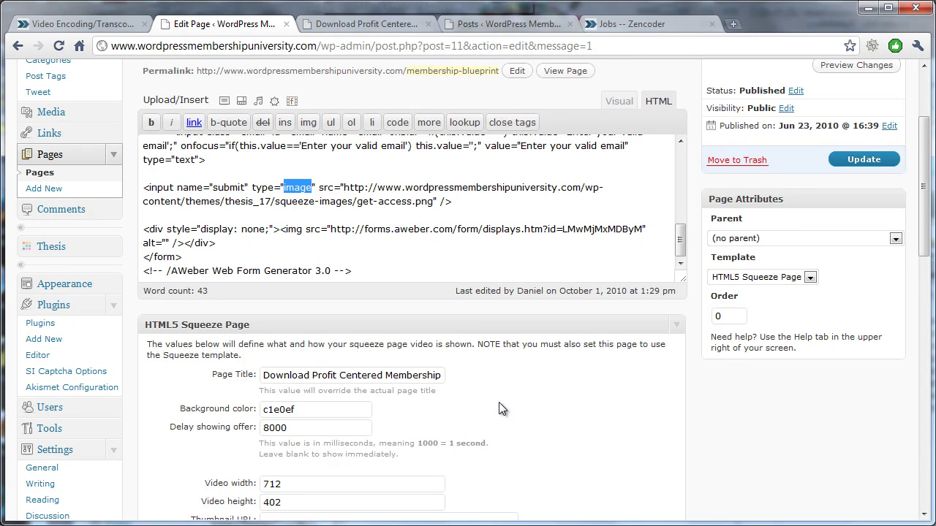
scroll(501, 408, "down", 1)
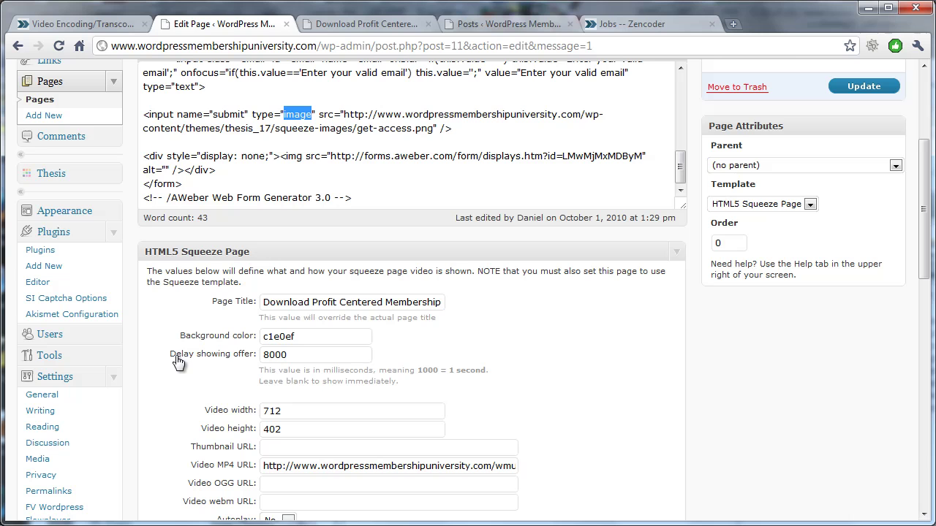
left_click(343, 28)
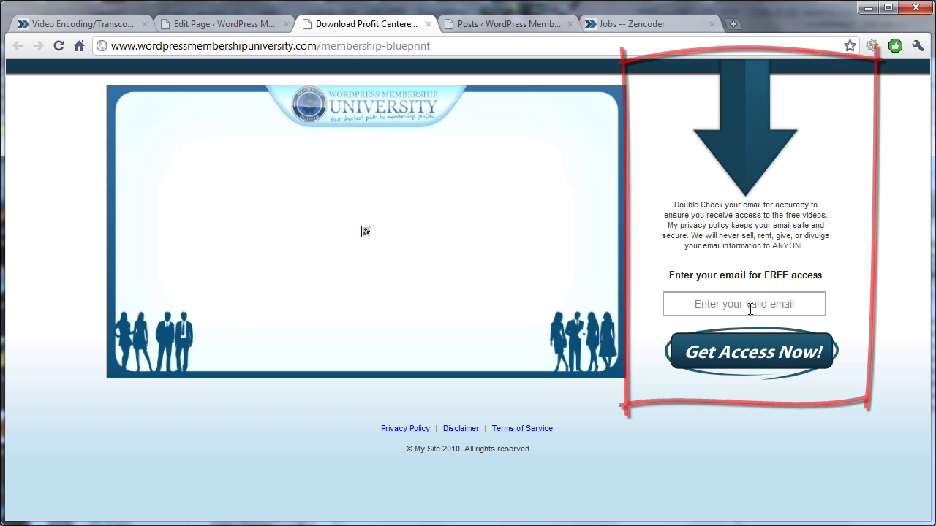
left_click(214, 25)
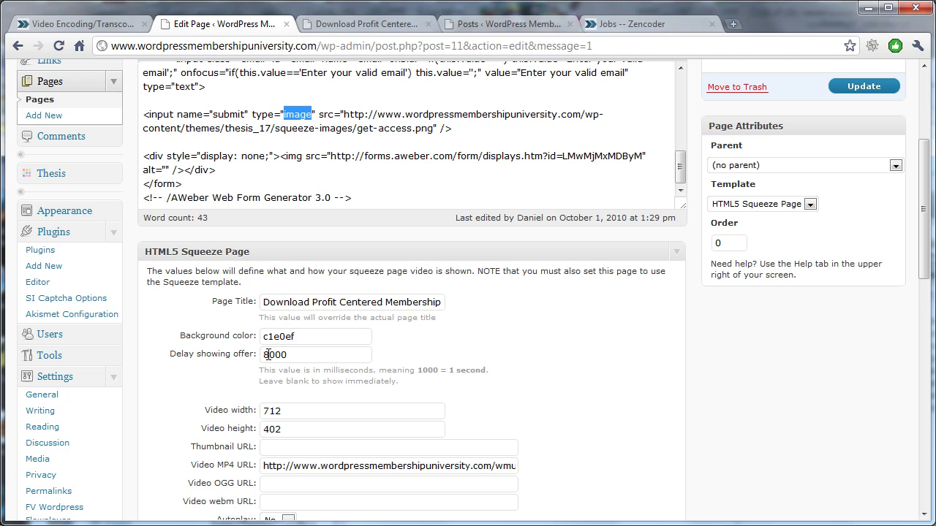
left_click(361, 24)
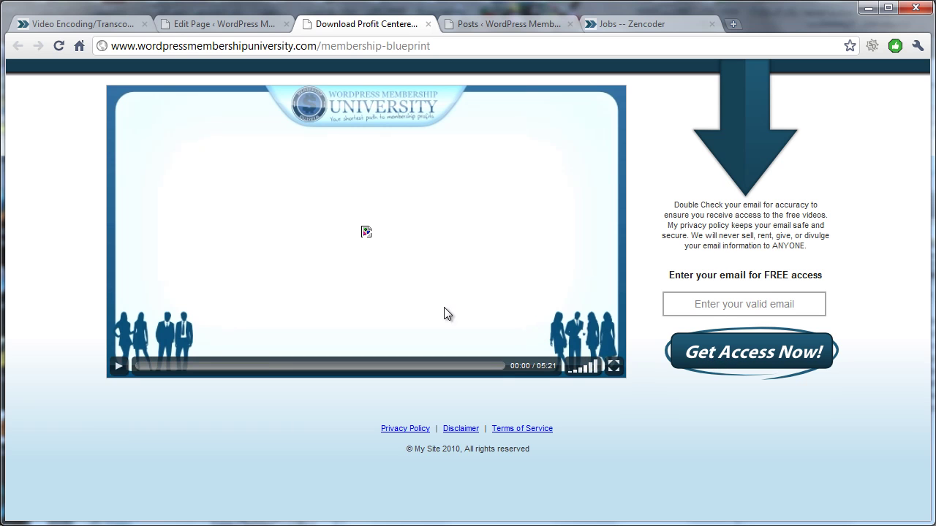
left_click(317, 289)
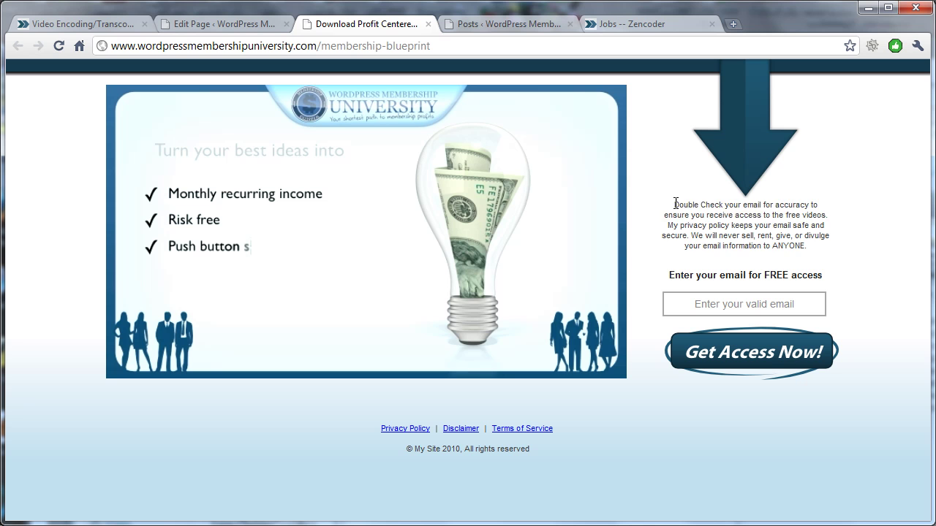
left_click_drag(676, 204, 805, 291)
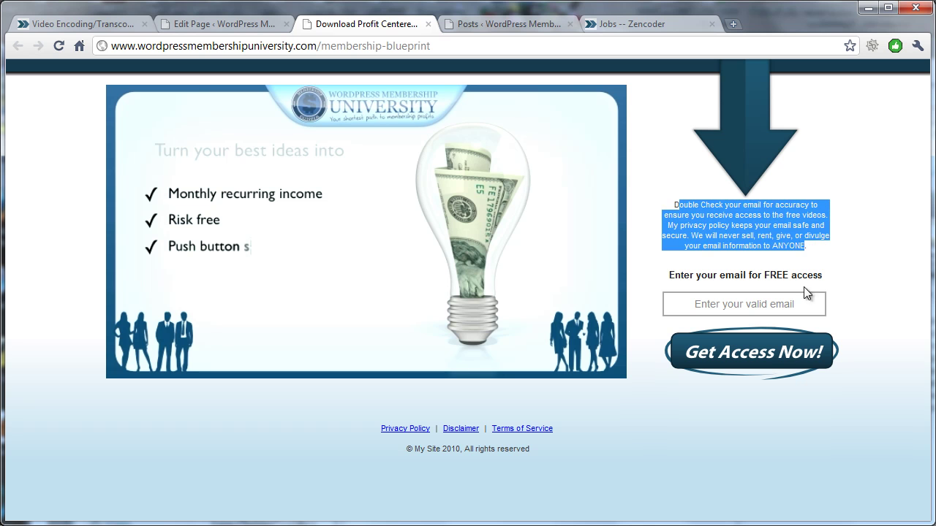
left_click(715, 244)
left_click(238, 26)
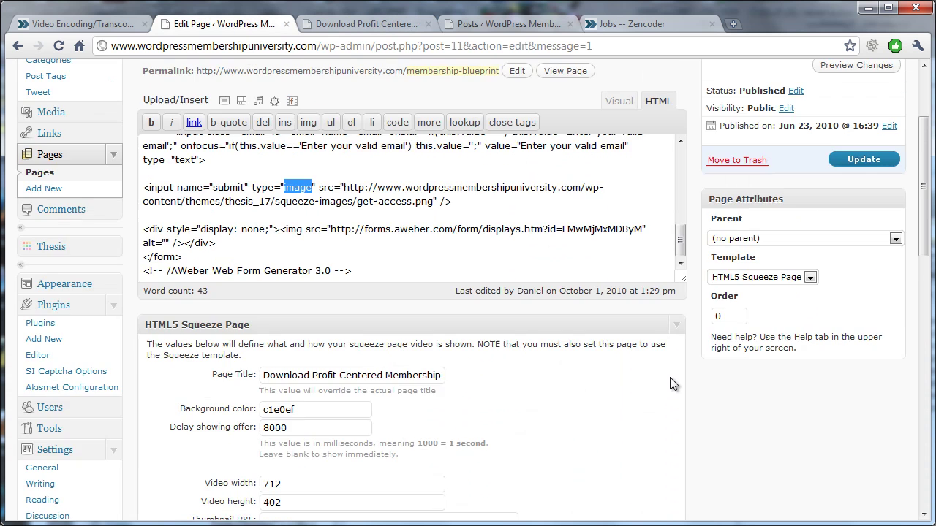
Step: Check the Zencoder website, the live membership page and the Zencoder encoding jobs list
scroll(670, 377, "up", 1)
left_click_drag(680, 312, 684, 215)
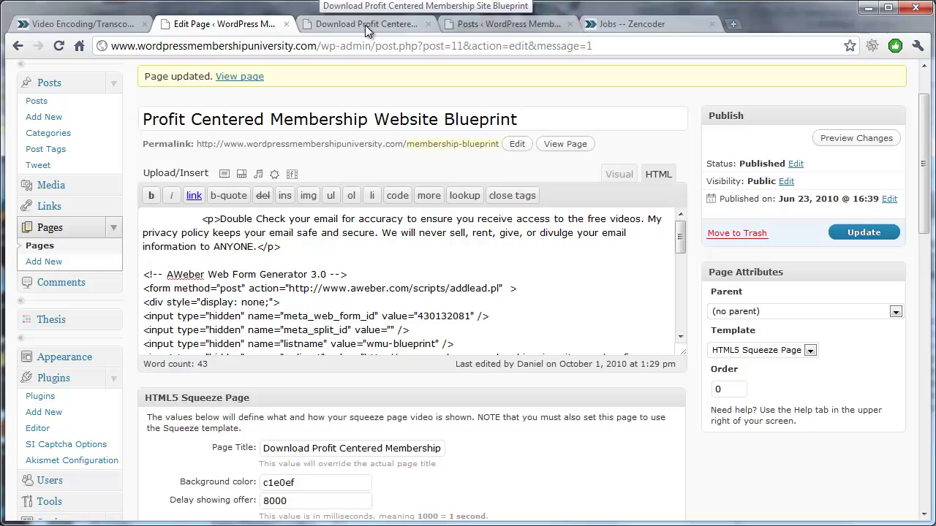
left_click(48, 24)
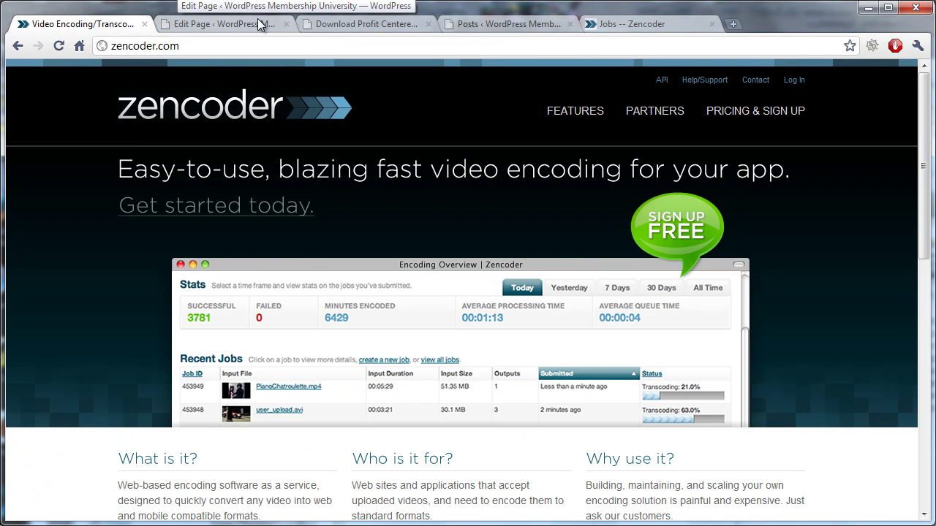
left_click(357, 22)
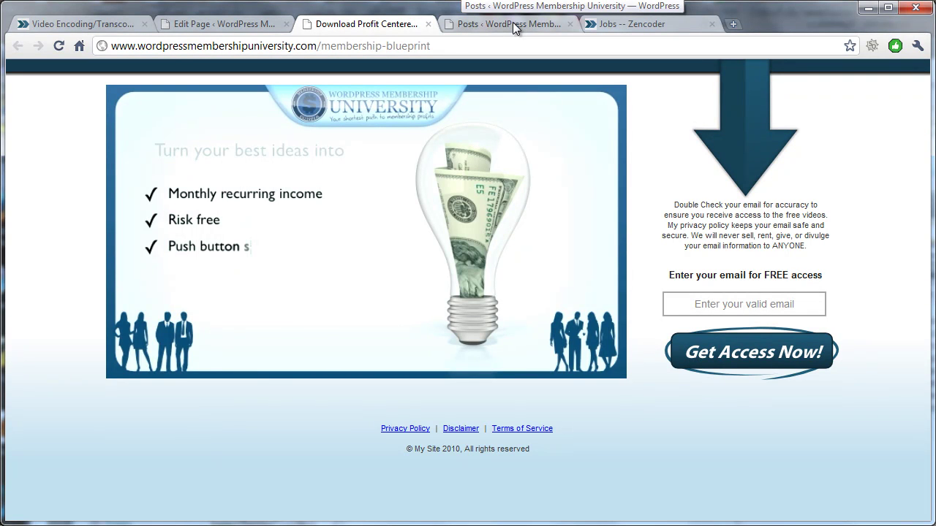
mouse_move(396, 126)
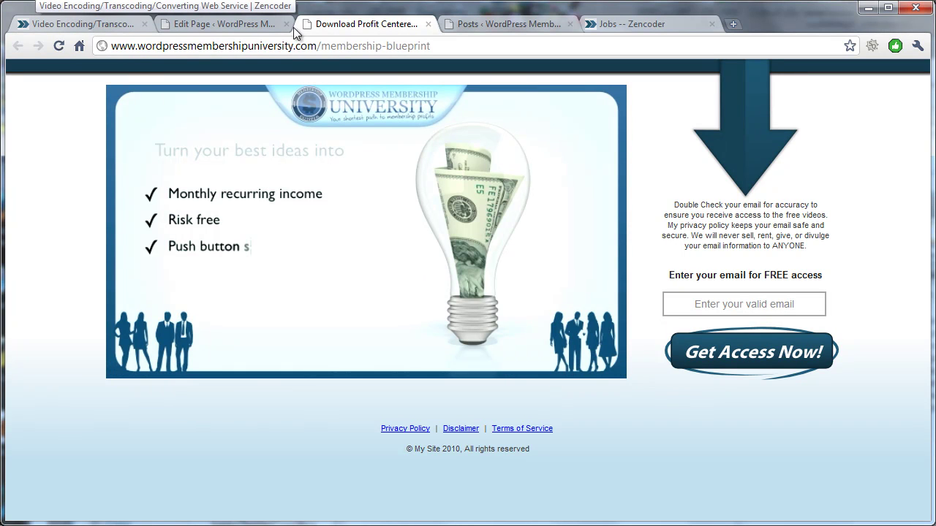
left_click(614, 25)
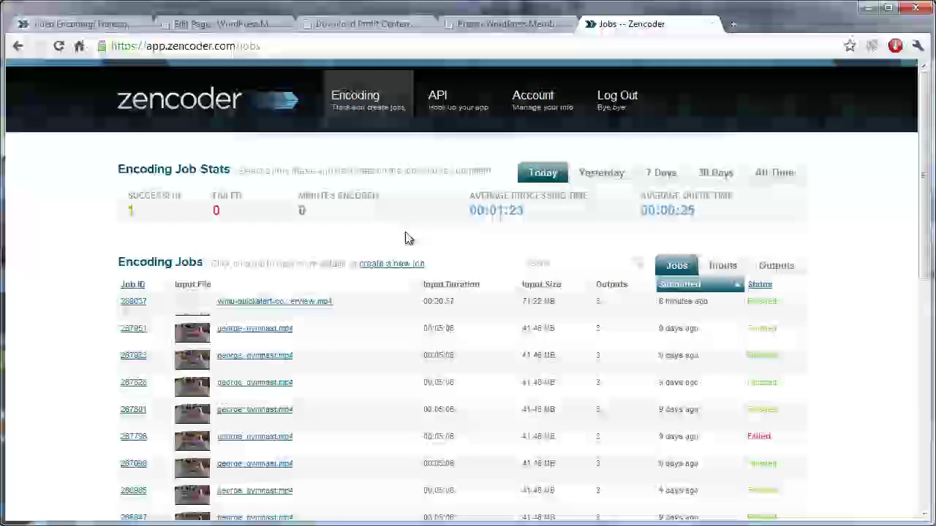
Step: Start a new post titled HTML5 Test
left_click(492, 26)
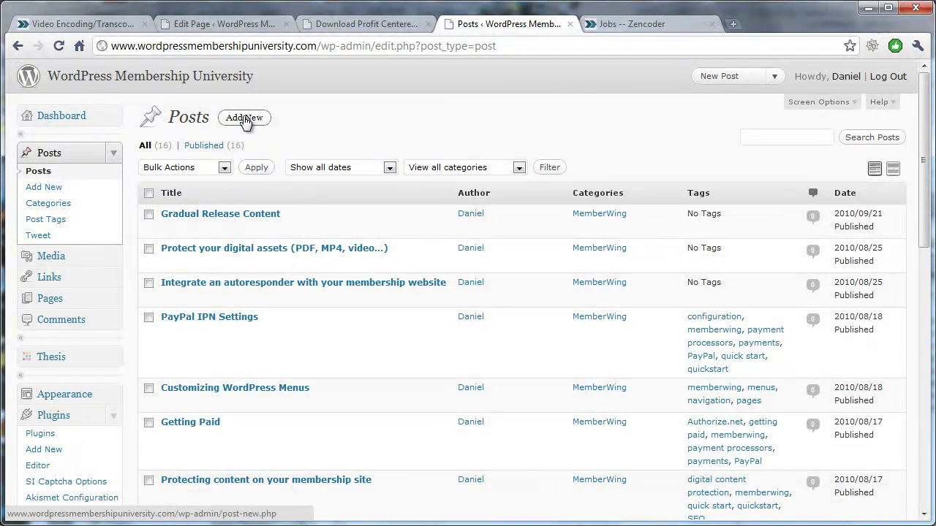
left_click(244, 119)
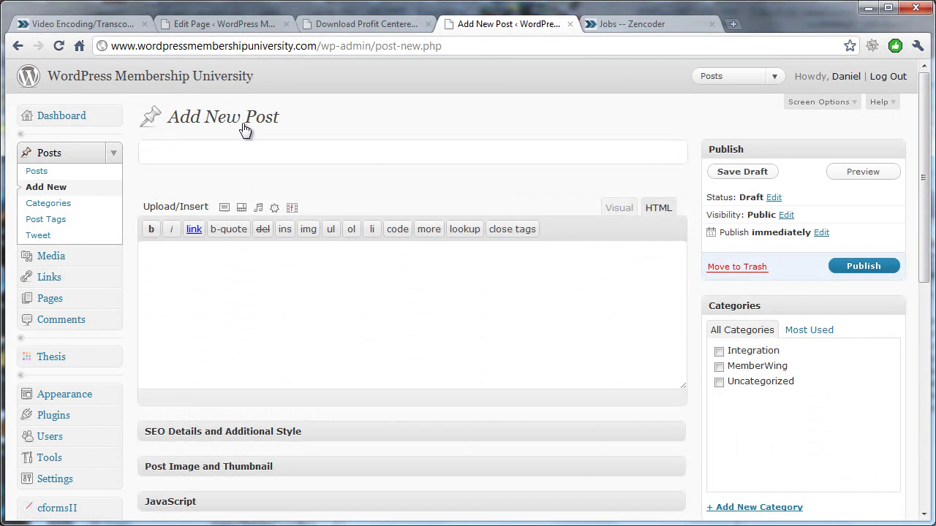
type("HT")
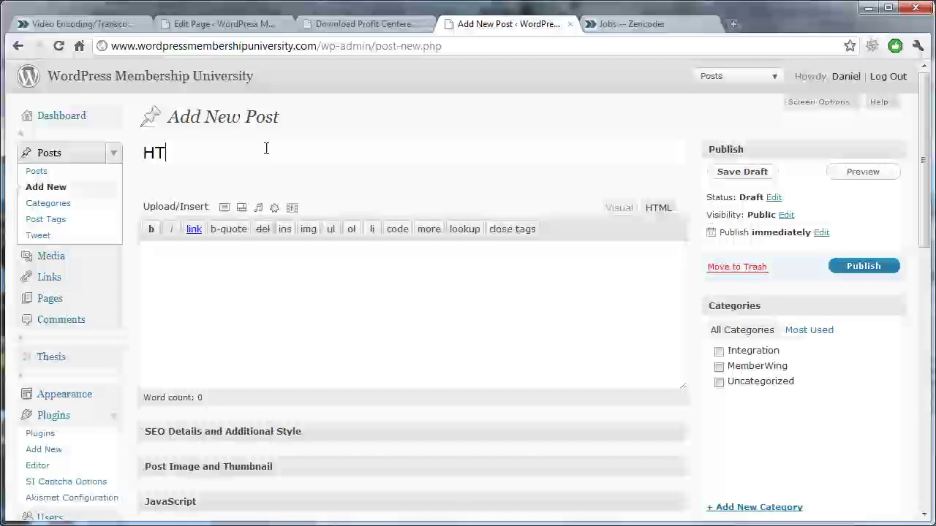
type("ML5 Test")
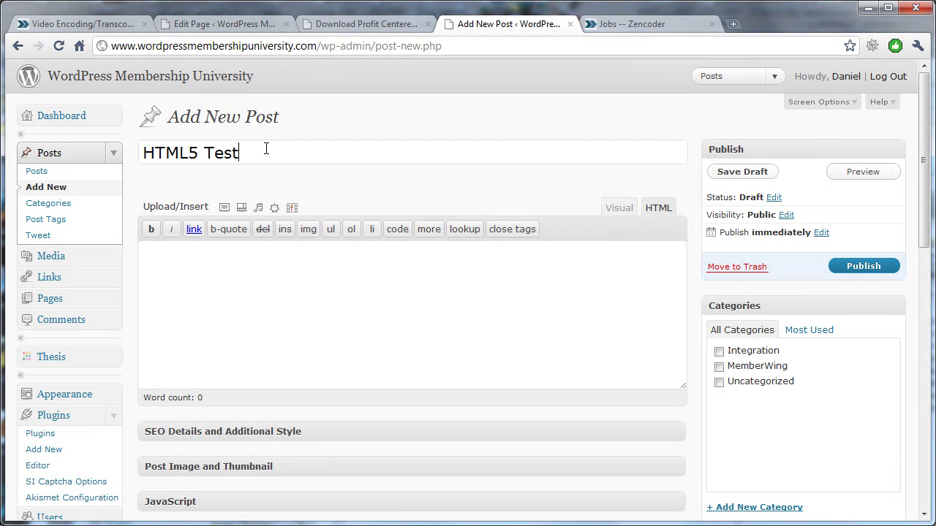
Step: Type [html5video height=360 width=640 into the post body and begin the rawsrc attribute
left_click(270, 324)
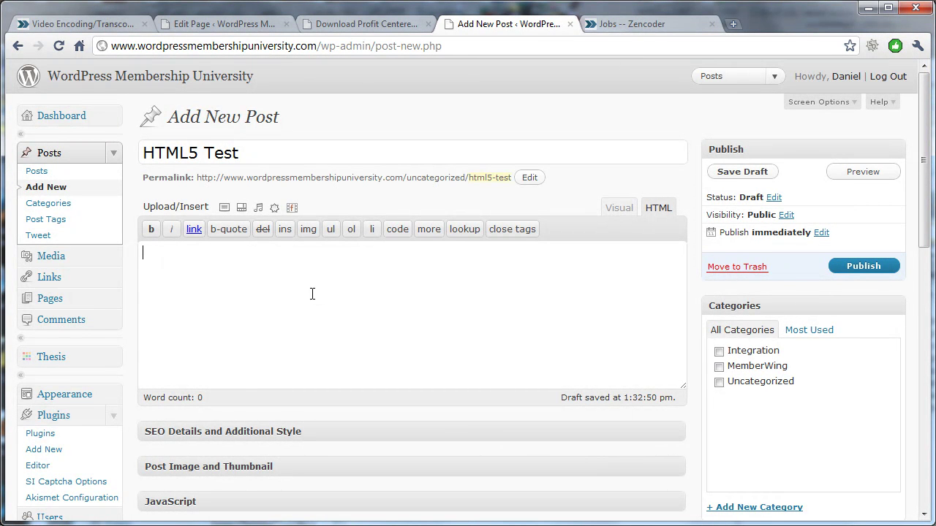
type("[html5video height")
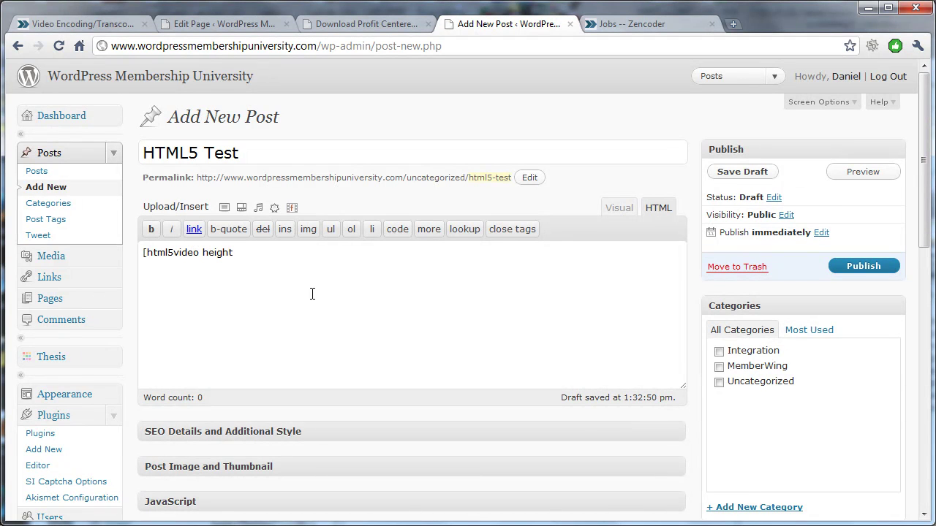
type("=360")
type(" widh")
type("th=640")
double_click(301, 253)
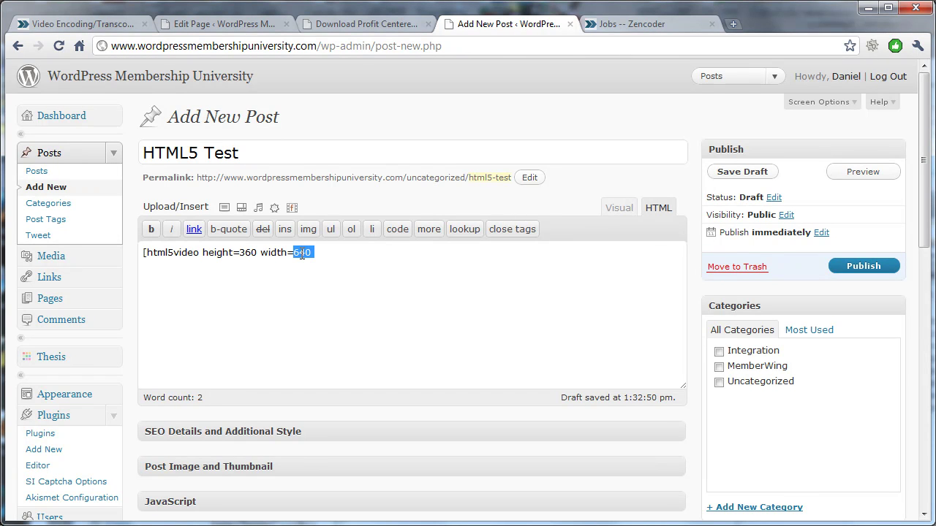
double_click(248, 253)
left_click(432, 262)
type("rawsrc")
Step: Copy the S3 web URL of wmu-quickstart-configuration-overview.mp4 from CloudBerry Explorer, then minimize it
key("alt+Tab")
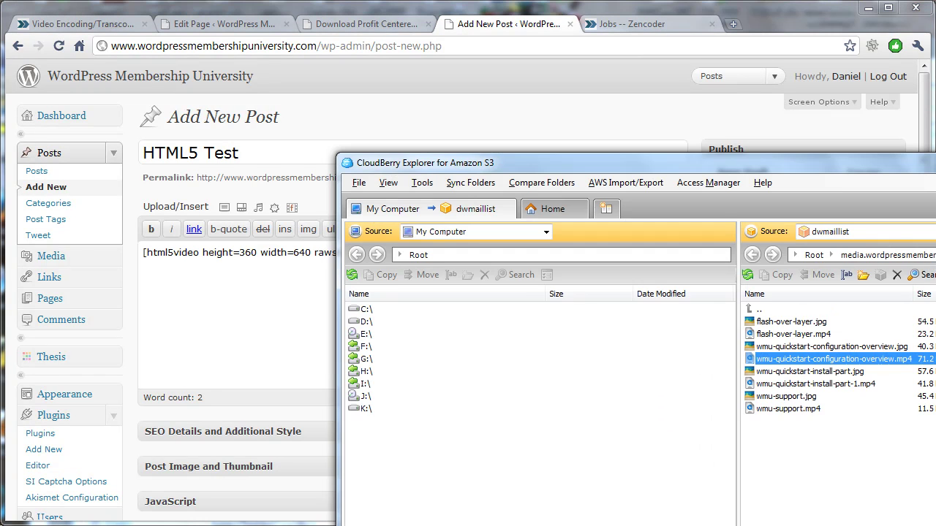
left_click_drag(851, 165, 603, 38)
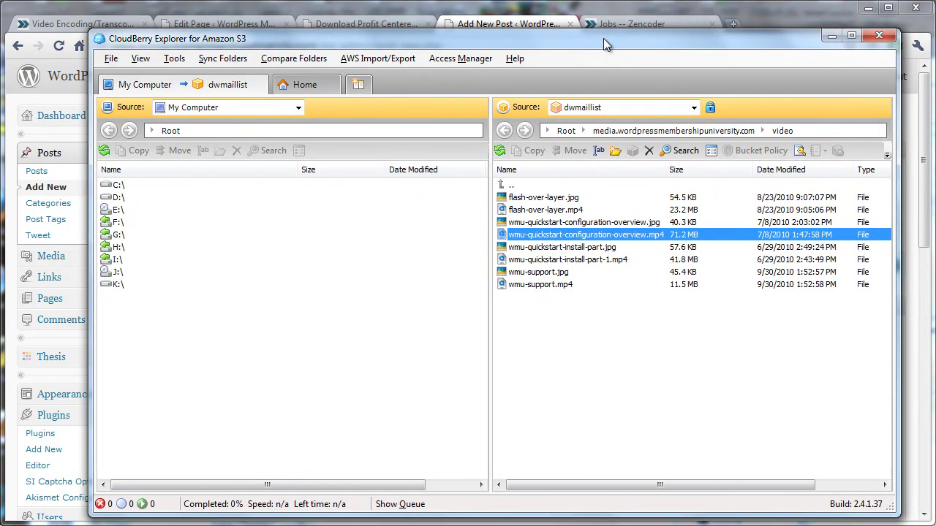
right_click(626, 236)
left_click(666, 503)
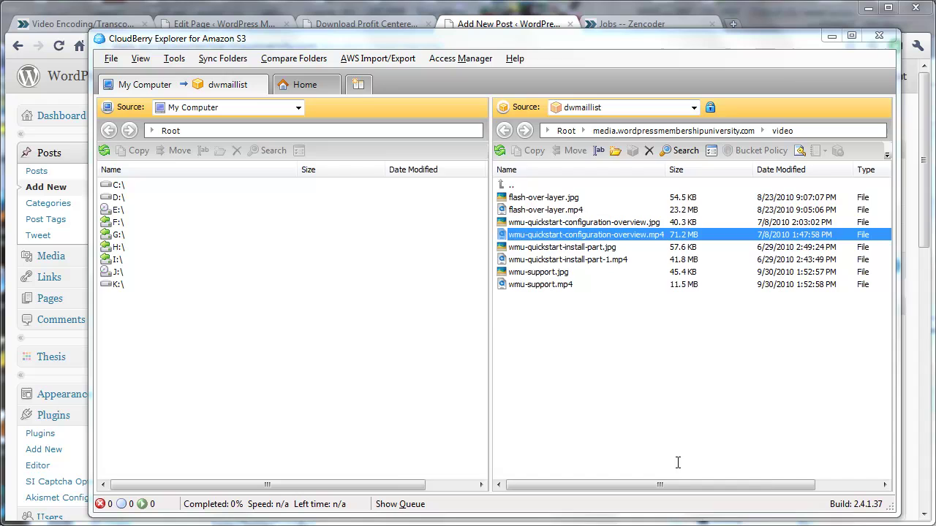
left_click_drag(566, 341, 367, 323)
key("ctrl+c")
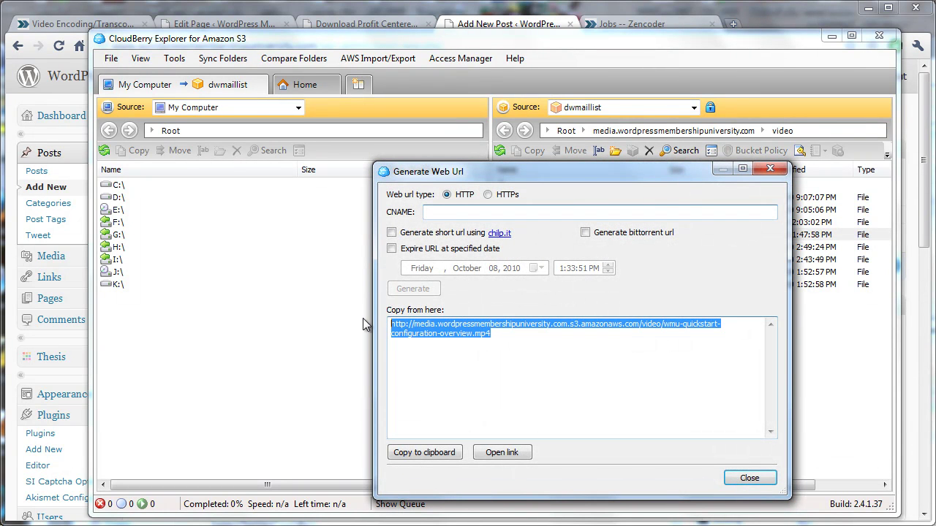
left_click(764, 479)
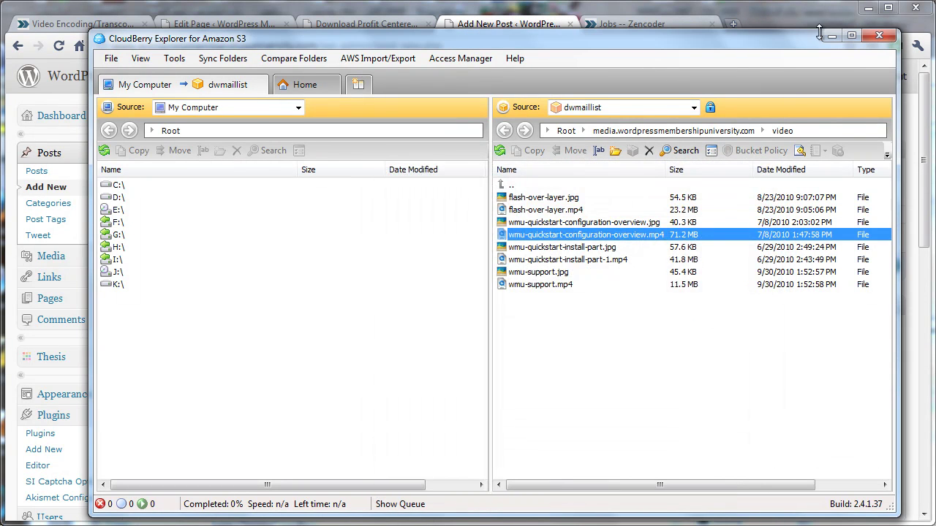
left_click(832, 35)
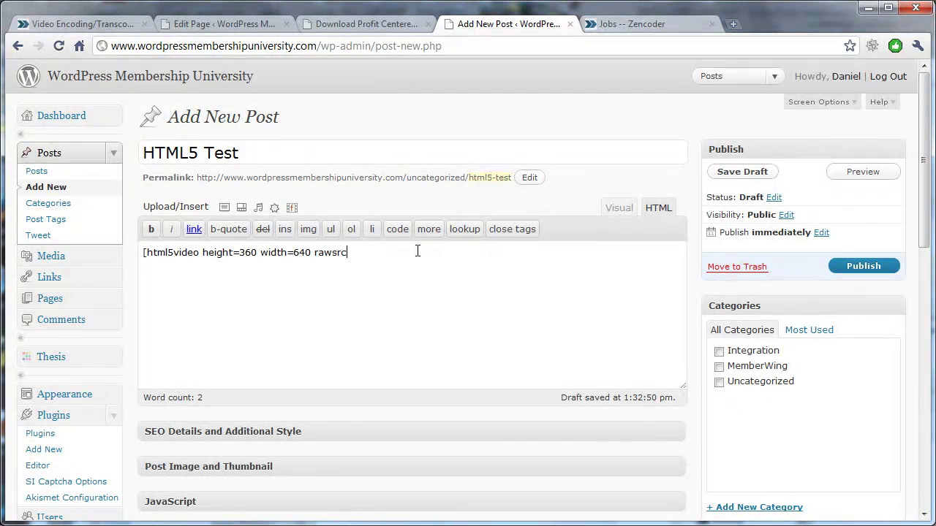
Step: Paste the S3 video URL as the rawsrc value to finish the shortcode
type("=")
key("ctrl+v")
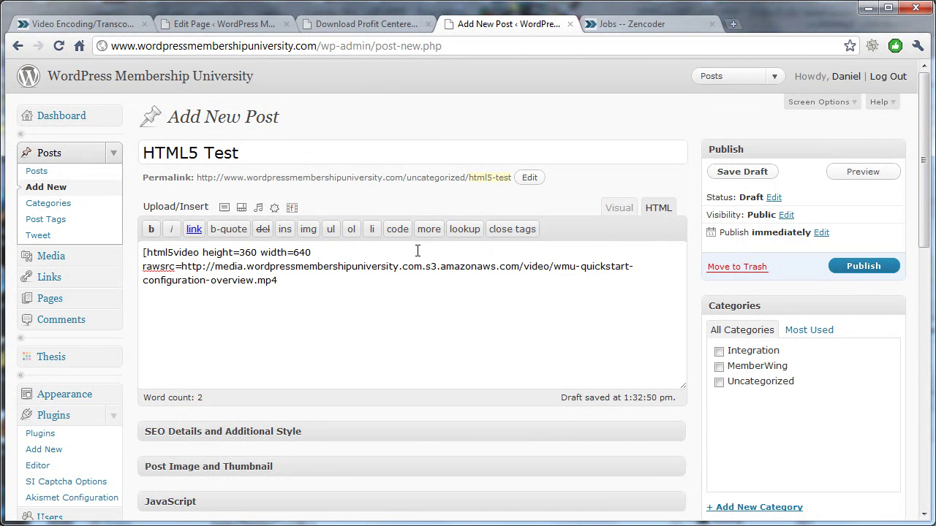
left_click(345, 290)
Step: Publish the HTML5 Test post and check Zencoder's jobs list for the new encoding job
left_click(863, 266)
left_click(856, 269)
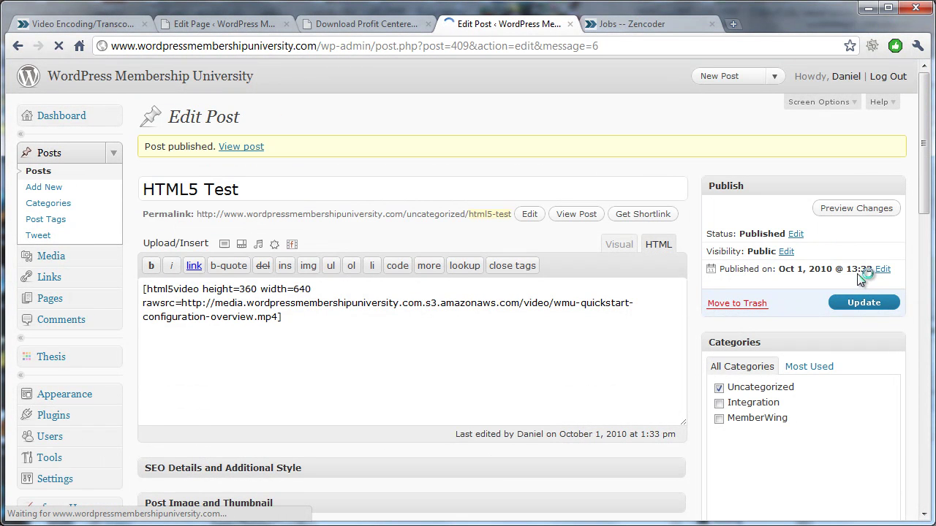
left_click(637, 27)
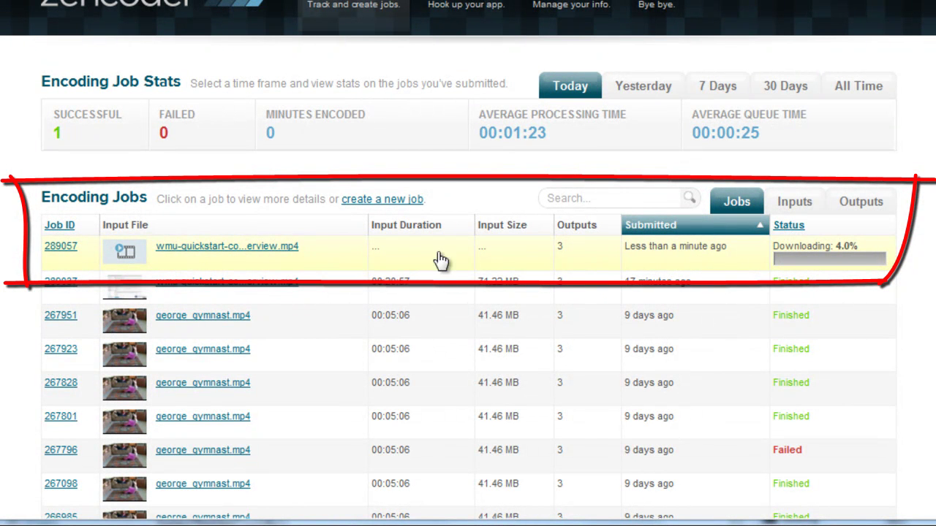
Step: Open encoding job 289057's detail page, showing the input downloading at 41.0%
left_click(256, 248)
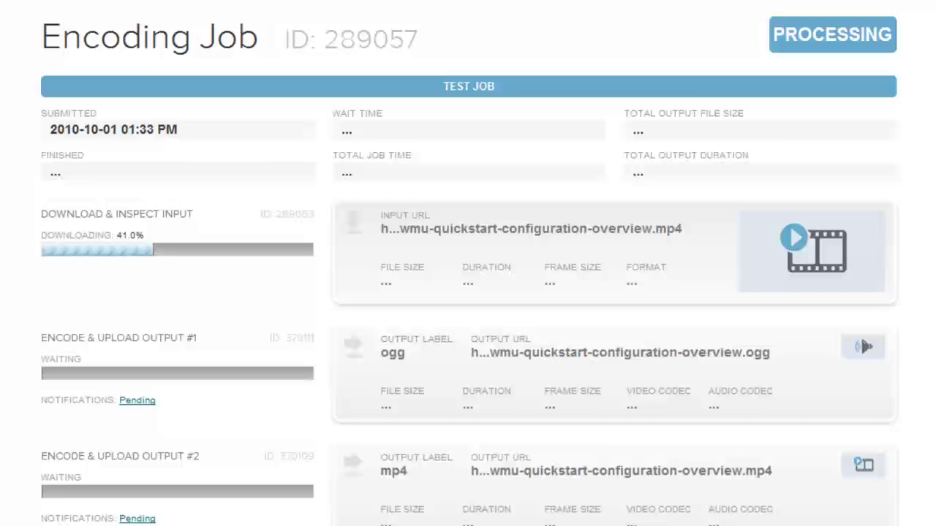
Step: Scroll through the encoding job page until the ogg, mp4, webm and thumbnail outputs show FINISHED
scroll(911, 250, "down", 3)
scroll(469, 264, "down", 1)
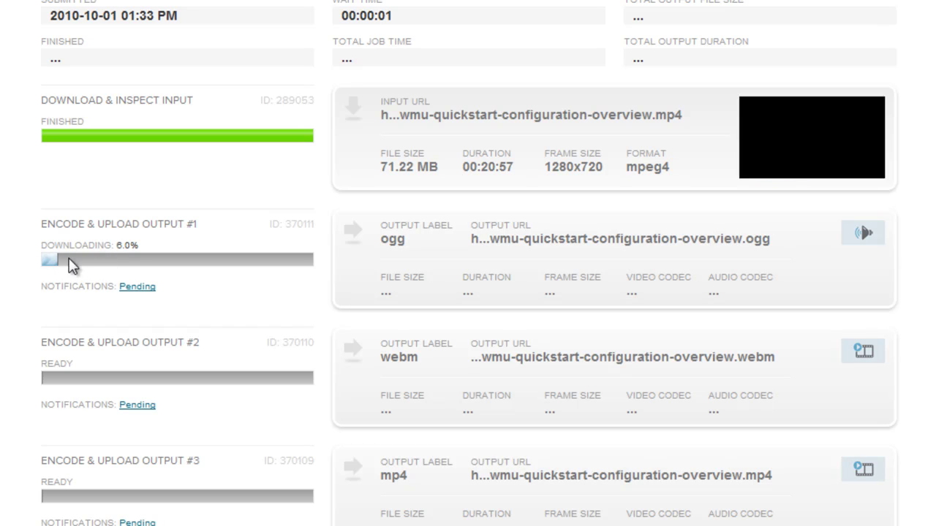
scroll(234, 334, "down", 1)
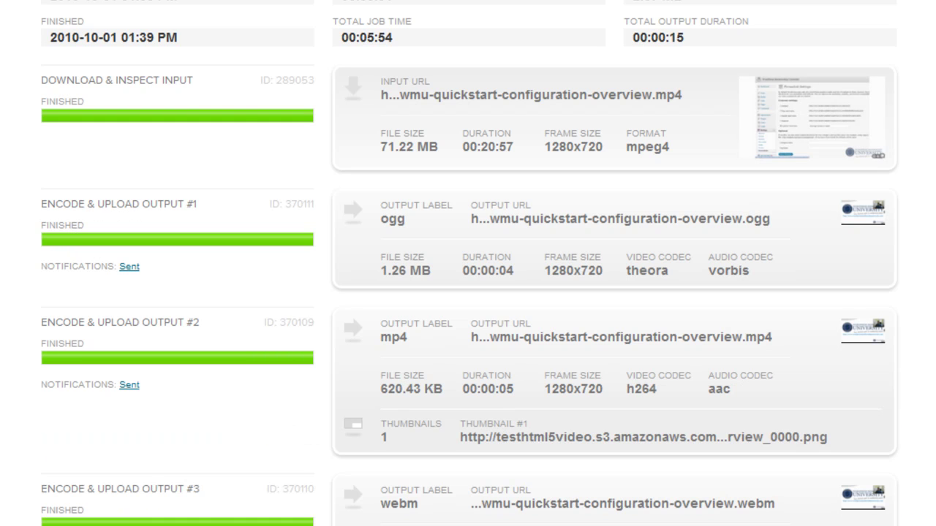
scroll(468, 263, "up", 1)
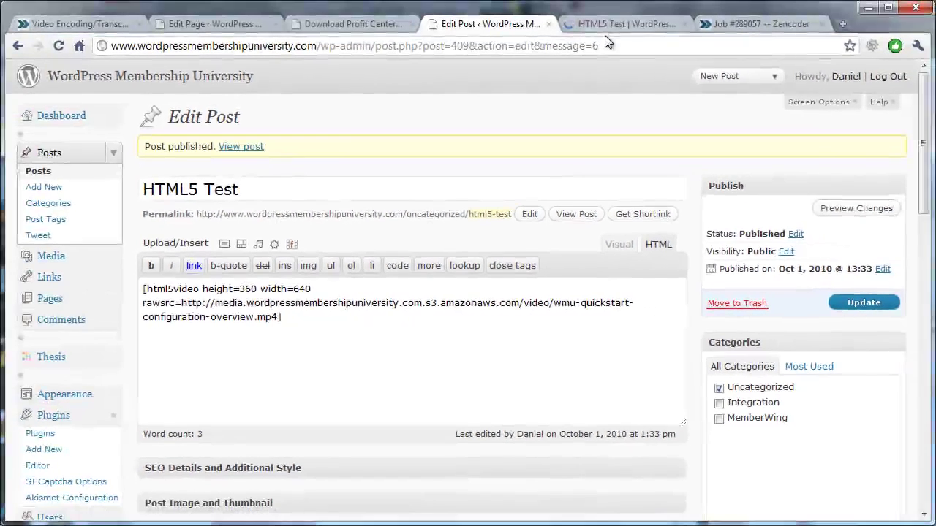
Step: Open the published HTML5 Test post and play its 00:05 embedded video to the end
left_click(605, 19)
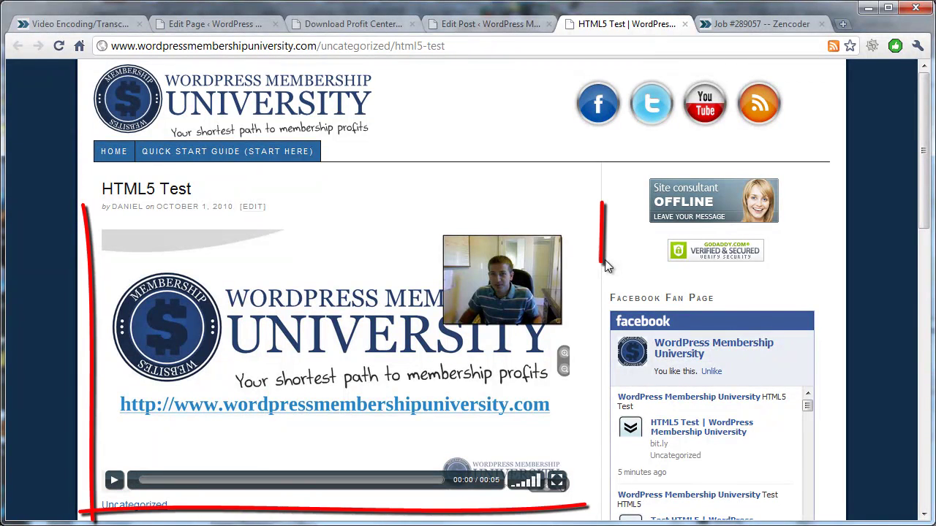
left_click(503, 23)
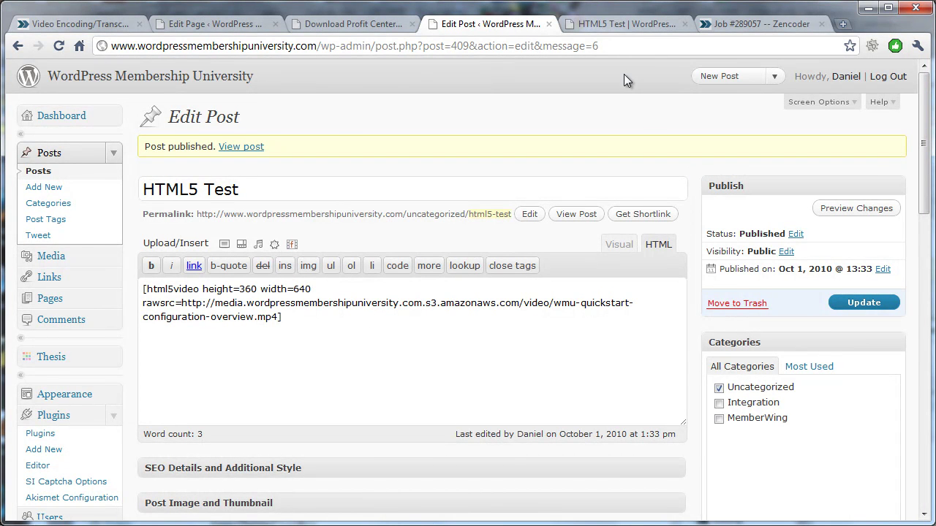
left_click(624, 26)
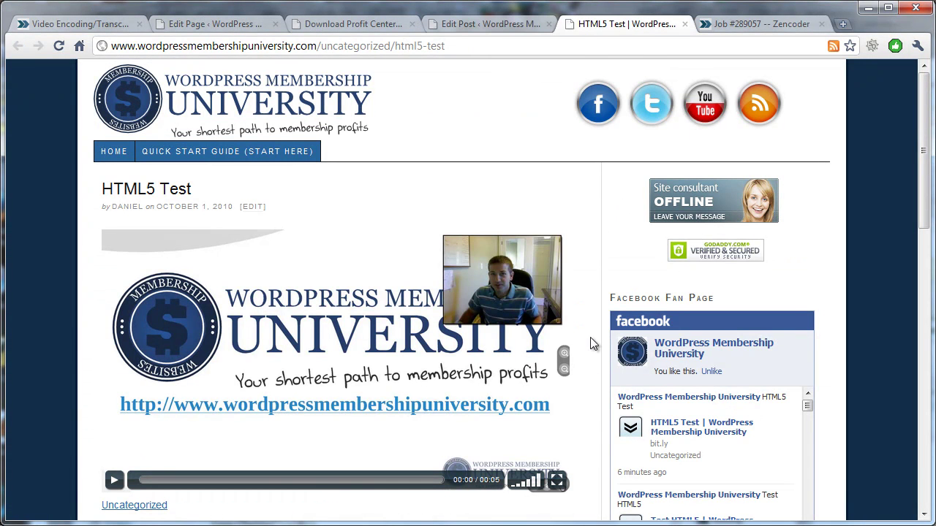
left_click(118, 479)
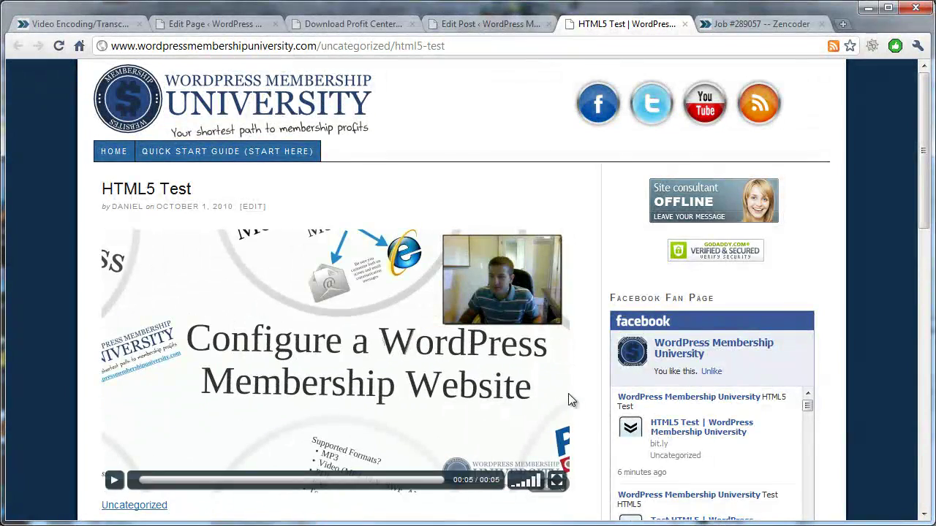
scroll(585, 394, "down", 3)
scroll(585, 395, "up", 3)
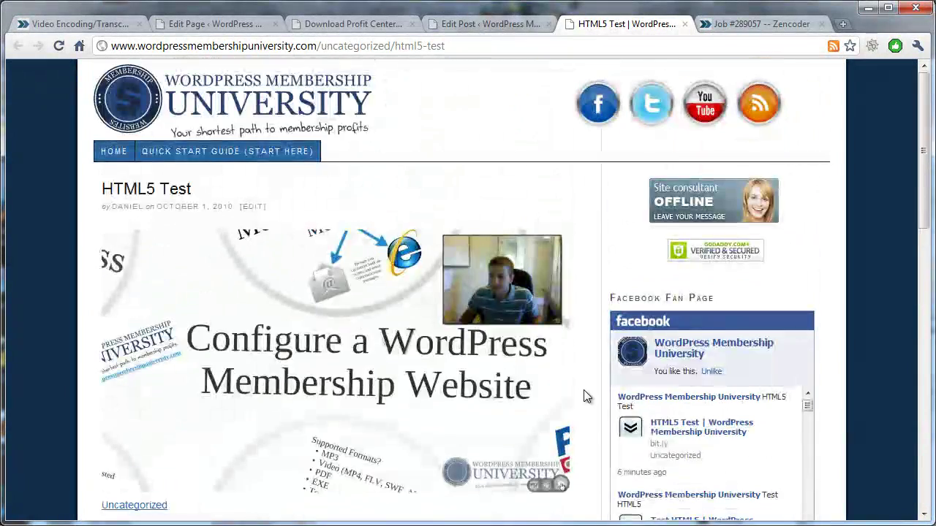
Step: From the post editor, open the HTML5 Video plugin settings page
left_click(465, 24)
scroll(142, 327, "down", 3)
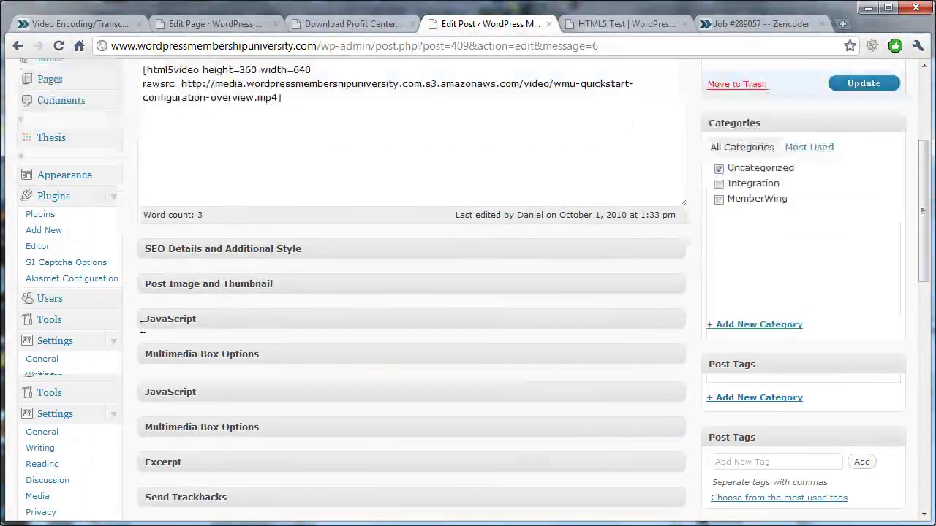
scroll(129, 335, "down", 2)
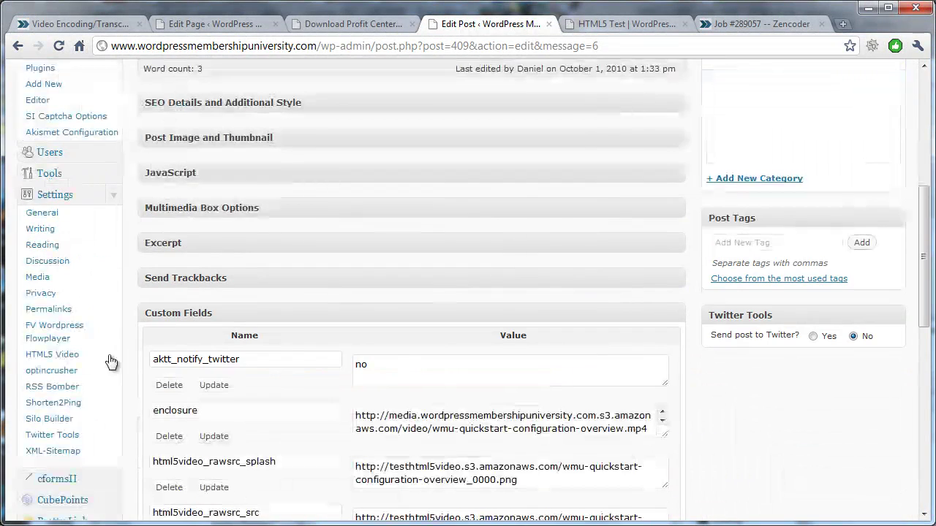
left_click(57, 360)
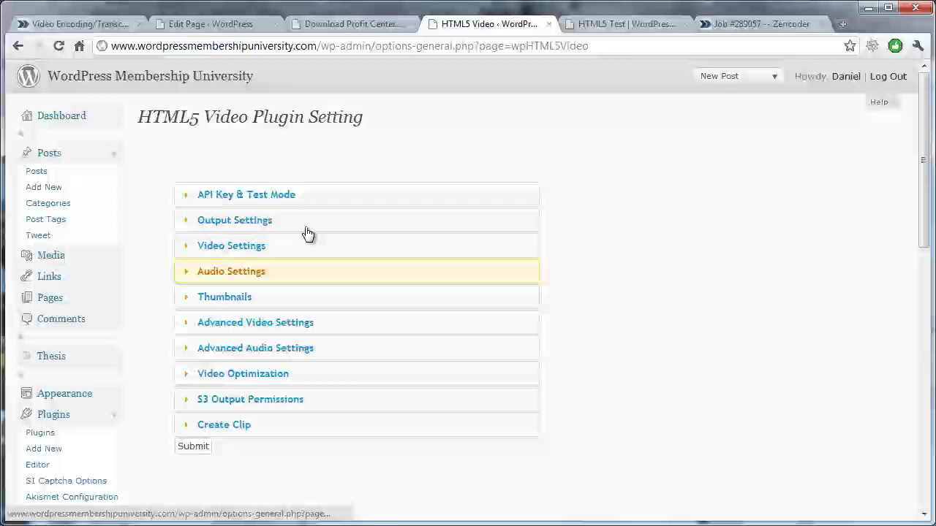
Step: Expand the Output, Video, Audio, Thumbnails and Advanced Video Settings sections to review them
left_click(258, 220)
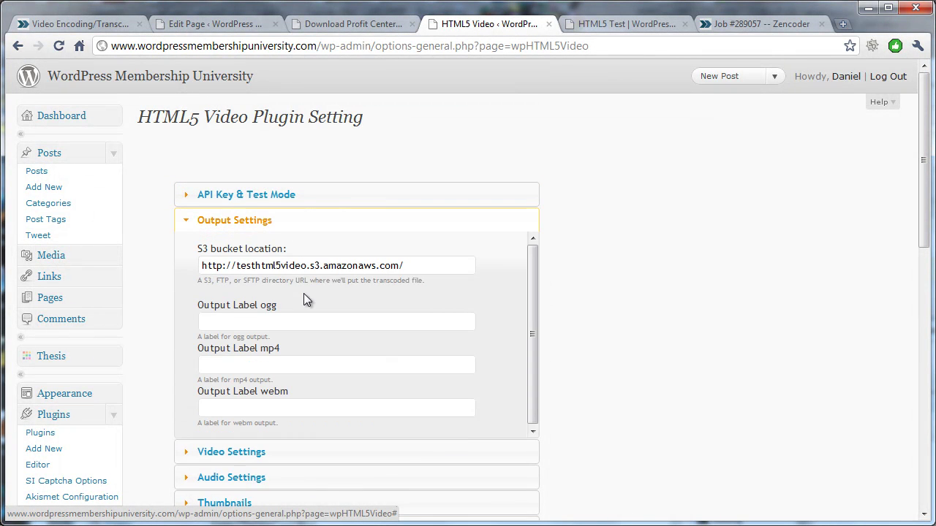
left_click(254, 221)
left_click(255, 253)
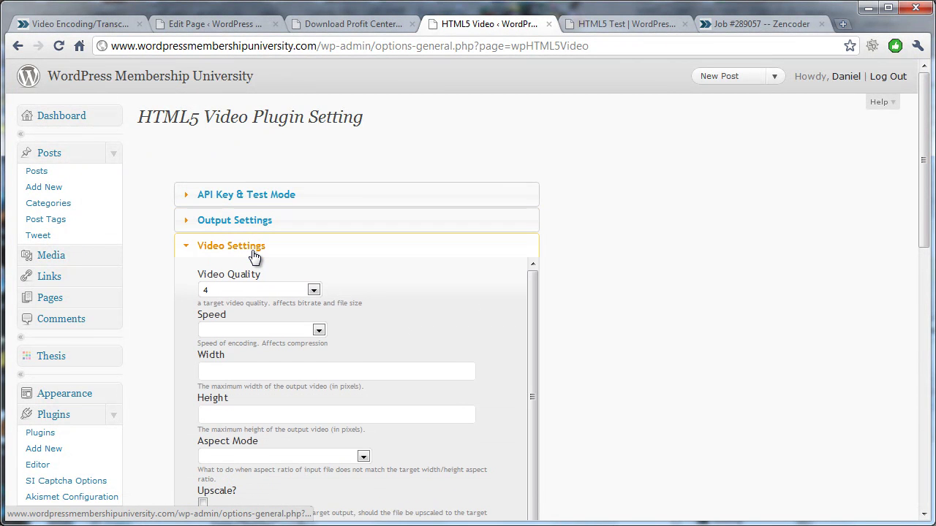
scroll(255, 261, "down", 1)
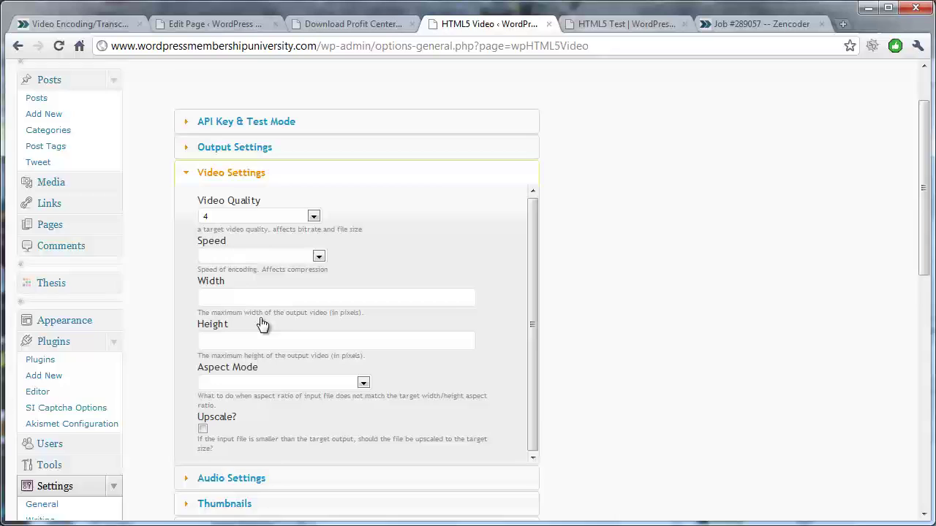
scroll(267, 331, "down", 1)
left_click(287, 406)
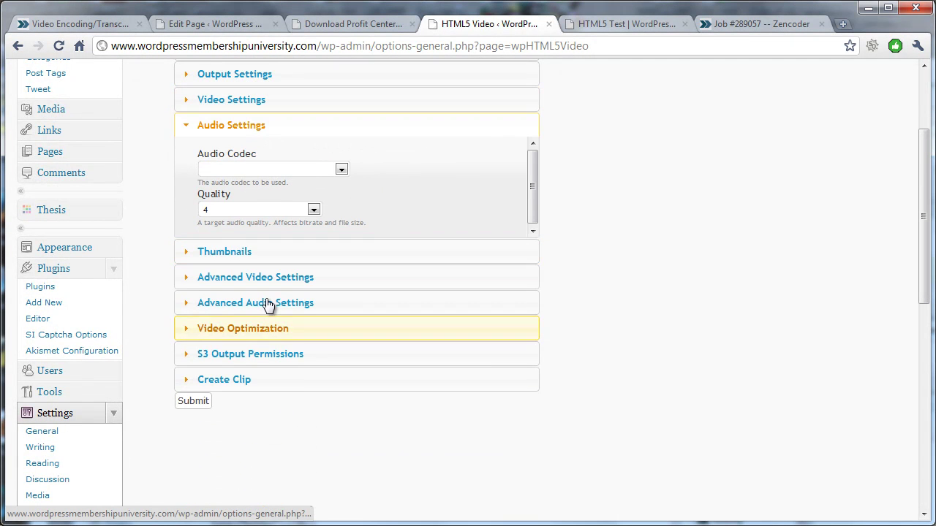
left_click(272, 256)
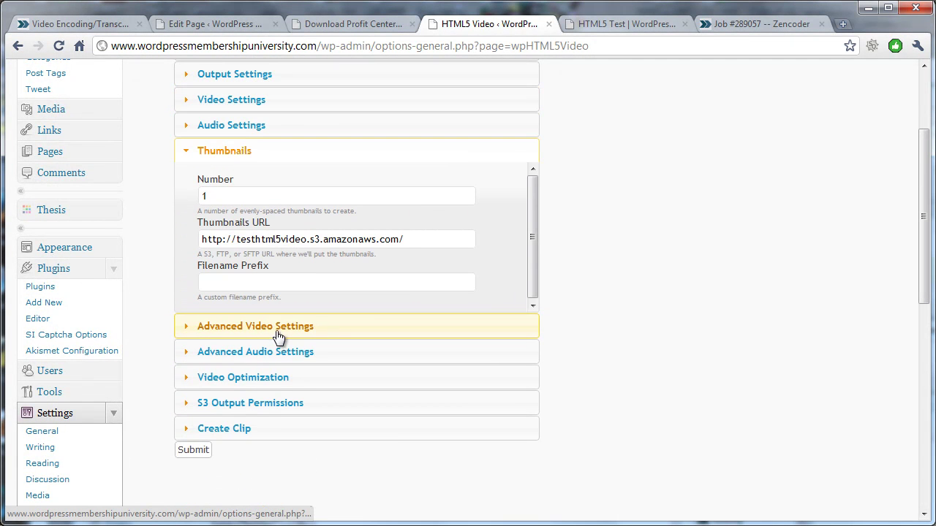
left_click(278, 334)
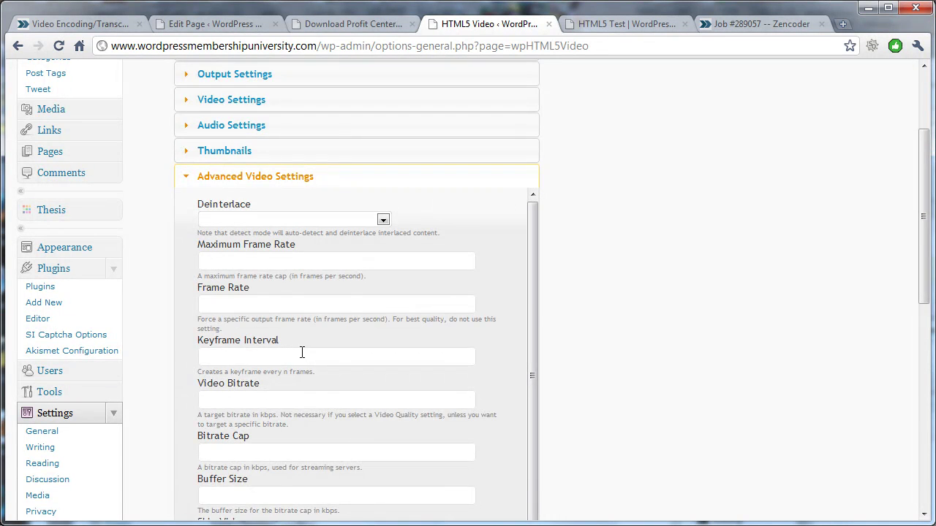
scroll(302, 352, "down", 1)
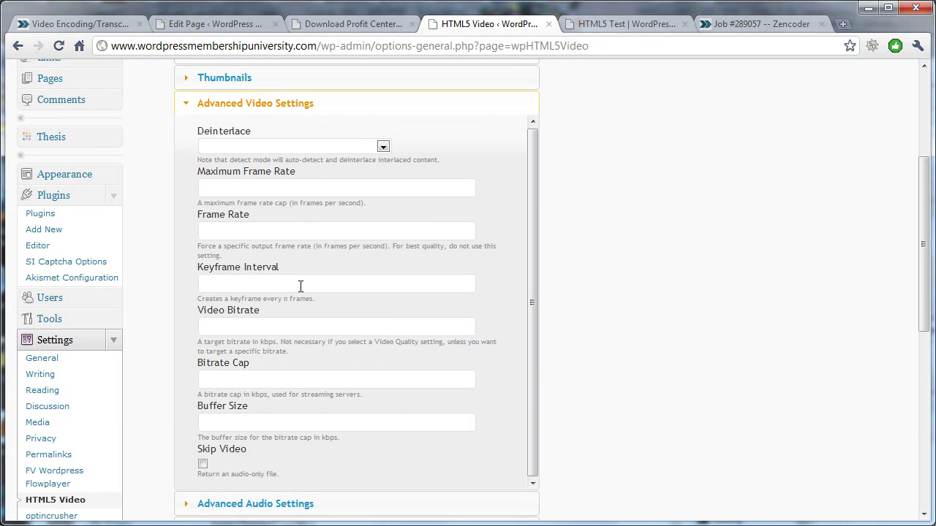
left_click(265, 108)
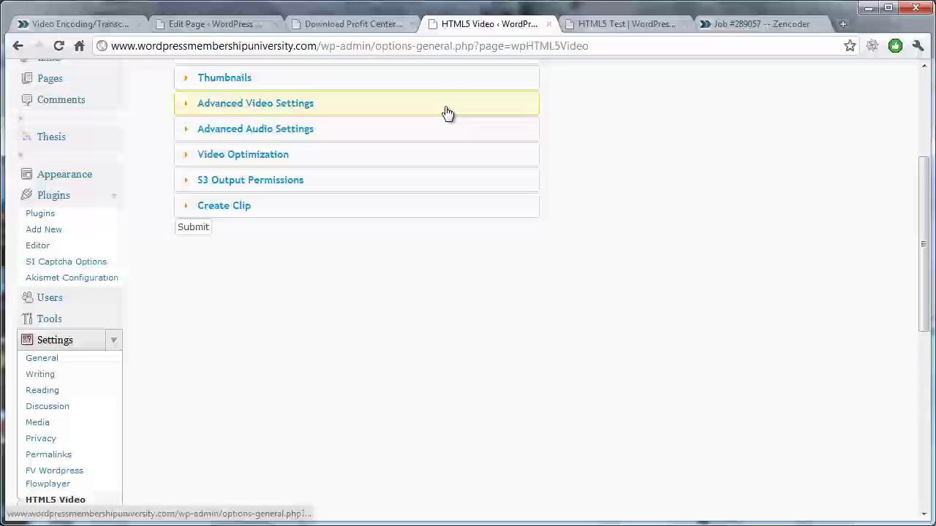
scroll(605, 384, "up", 3)
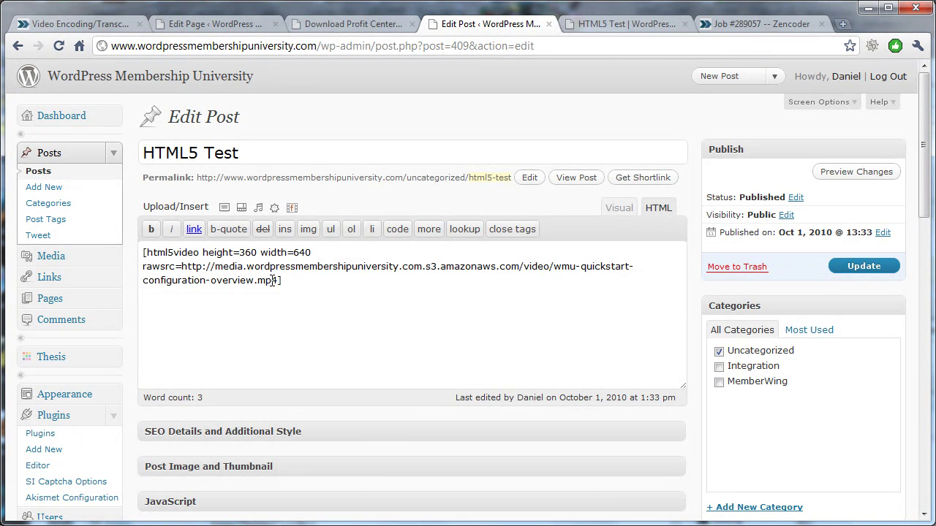
Step: Return to the live HTML5 Test post and scroll over its played embedded video
left_click(611, 23)
mouse_move(520, 284)
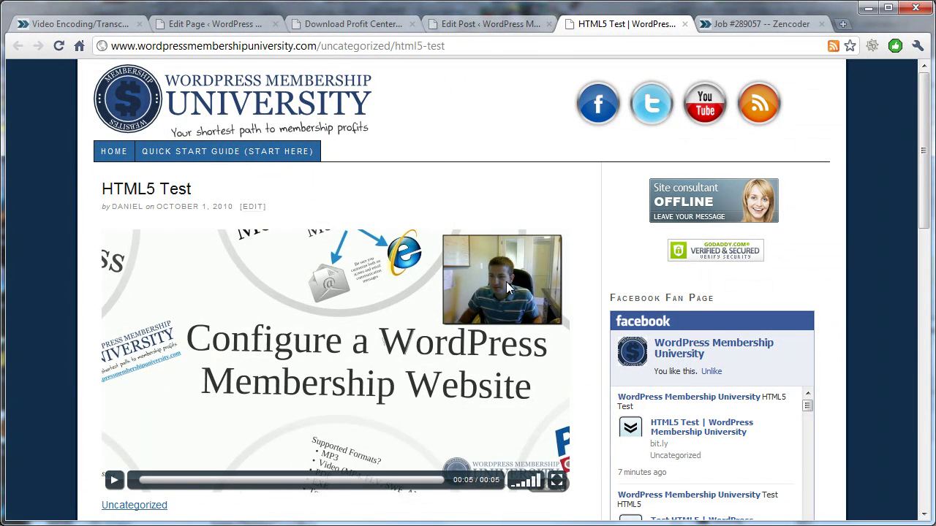
scroll(318, 337, "down", 1)
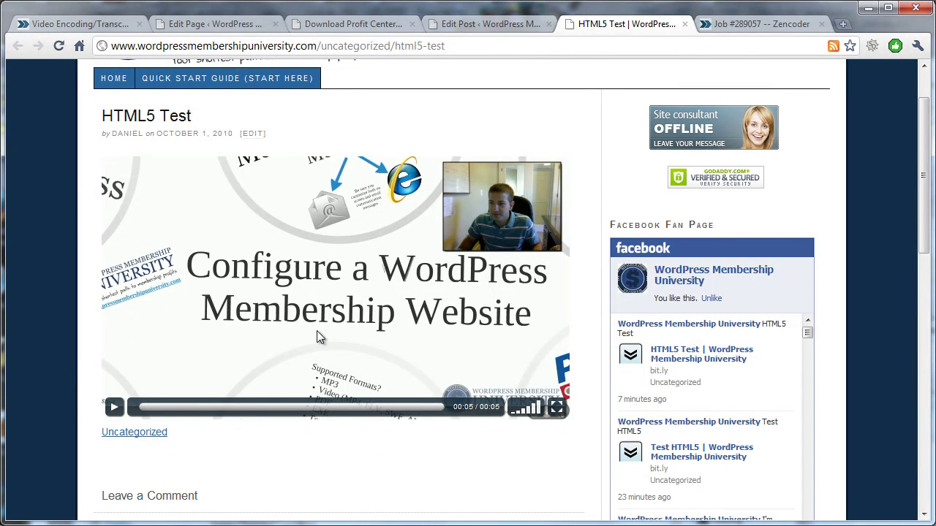
scroll(316, 337, "up", 1)
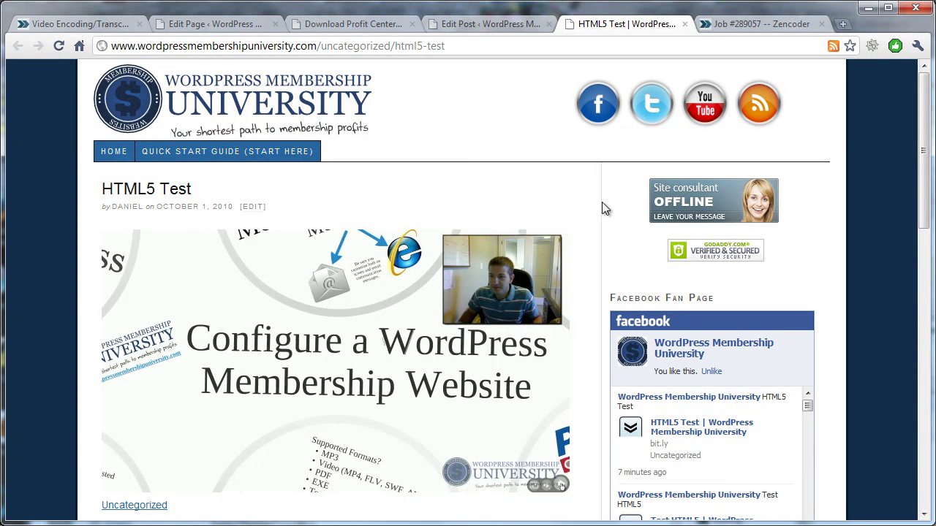
scroll(573, 322, "down", 2)
mouse_move(515, 311)
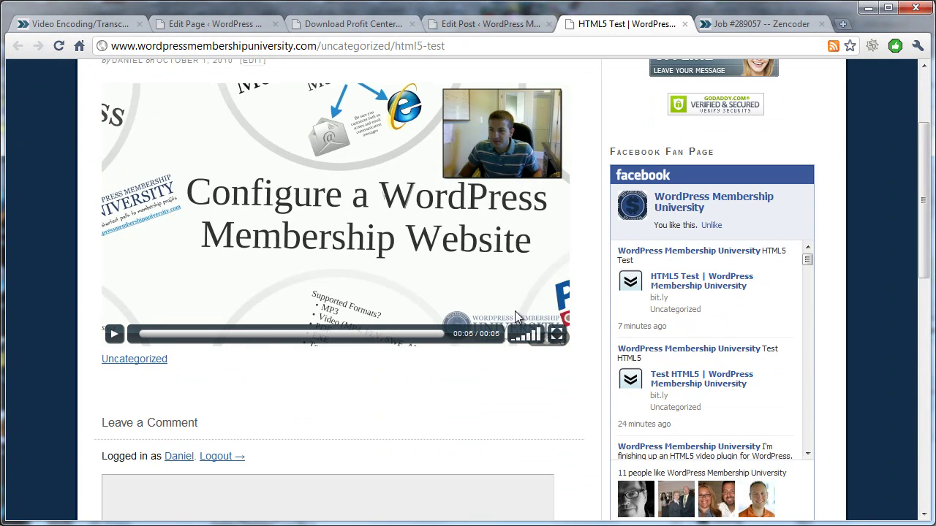
scroll(515, 311, "up", 1)
scroll(514, 311, "up", 1)
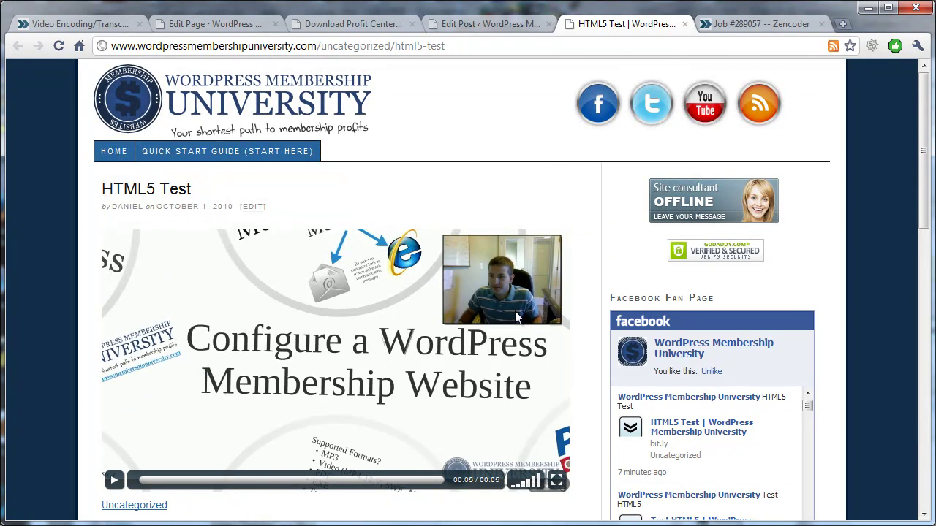